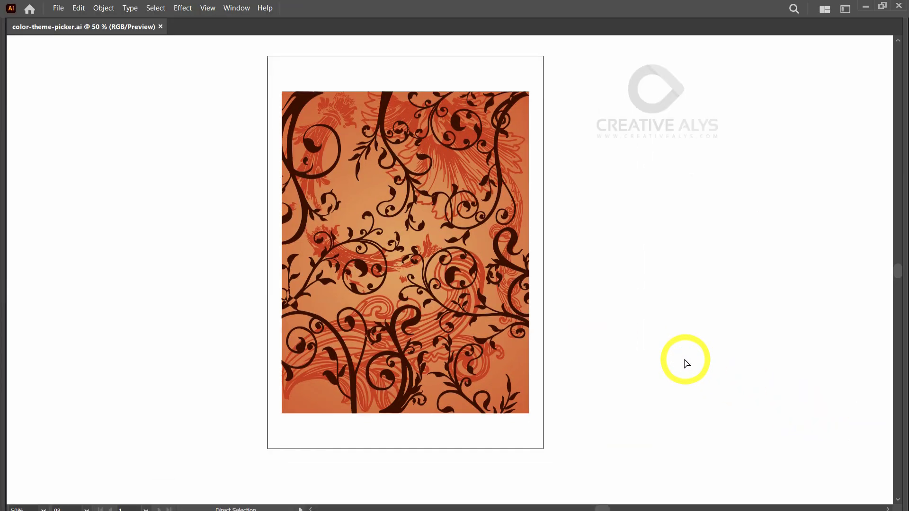
- Zoom out on the floral pattern artboard and restore the hidden toolbars and panels with Tab
{"action": "key", "text": "ctrl+minus"}
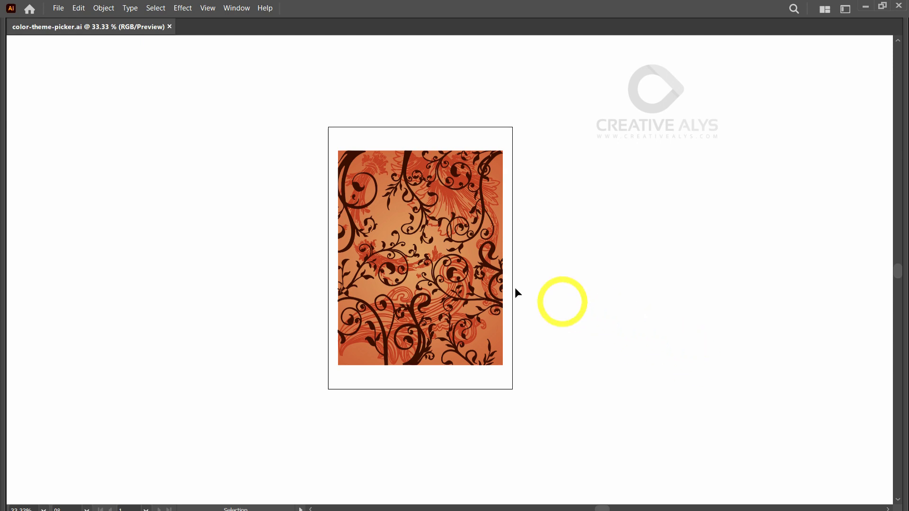
{"action": "left_click", "coordinate": [447, 257]}
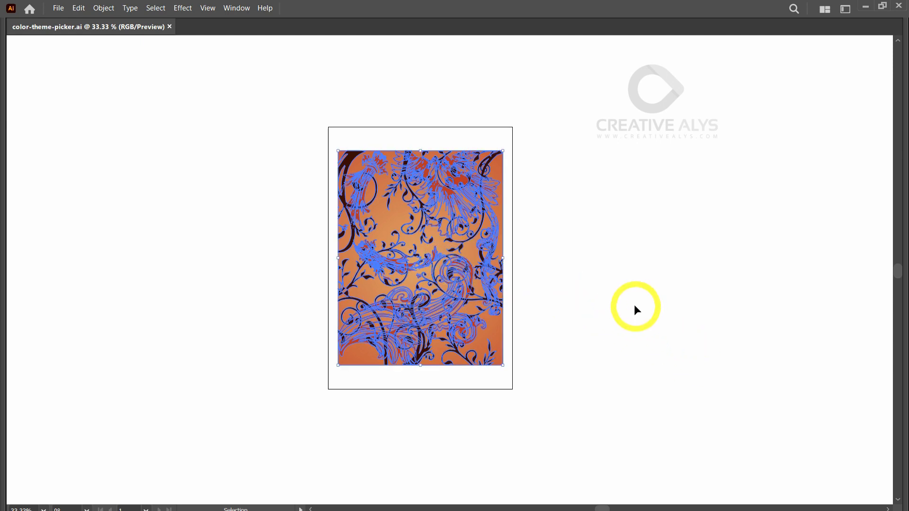
{"action": "key", "text": "Tab"}
{"action": "left_click", "coordinate": [629, 319]}
{"action": "left_click_drag", "start_coordinate": [629, 319], "coordinate": [567, 308]}
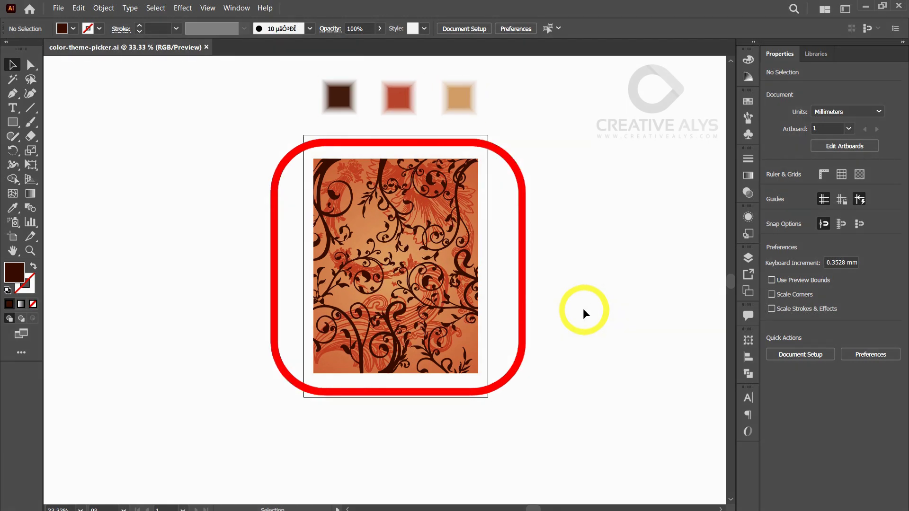
- Zoom out and pan until the row of reference photos is in view
{"action": "left_click", "coordinate": [432, 270]}
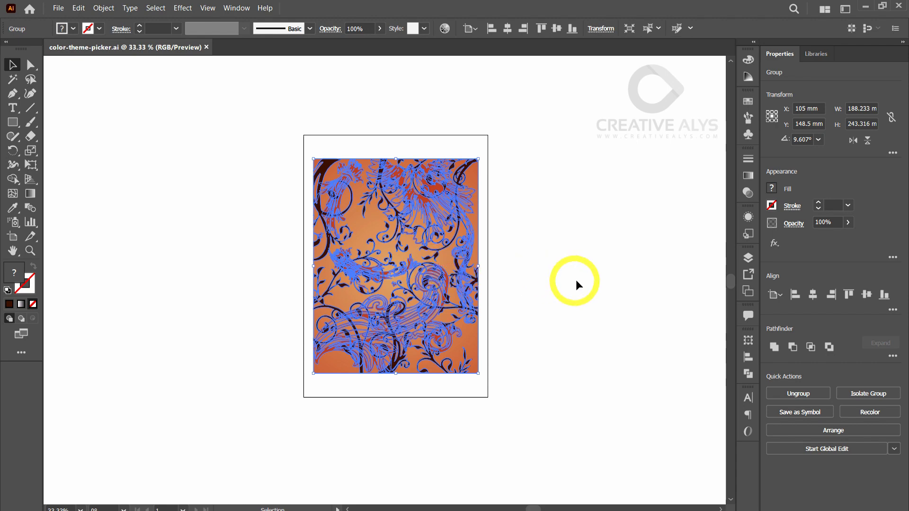
{"action": "left_click", "coordinate": [587, 286]}
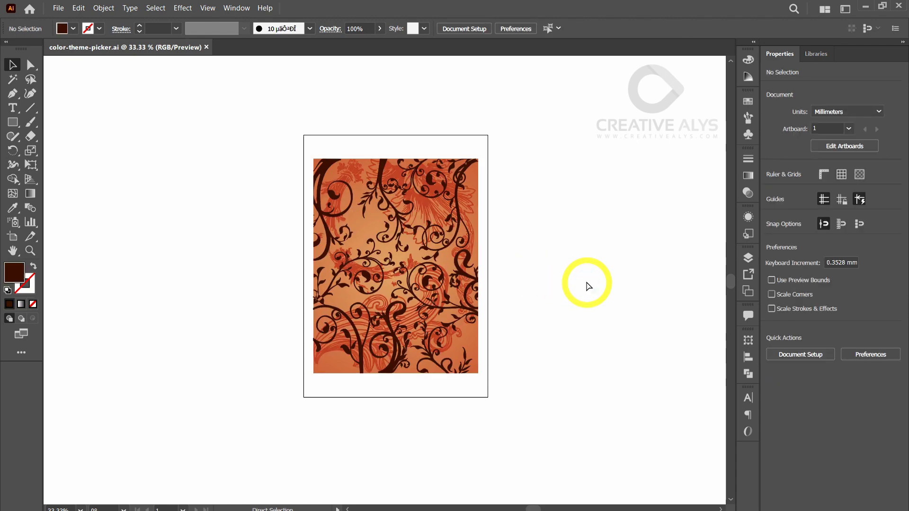
{"action": "key", "text": "ctrl+y"}
{"action": "key", "text": "ctrl+y"}
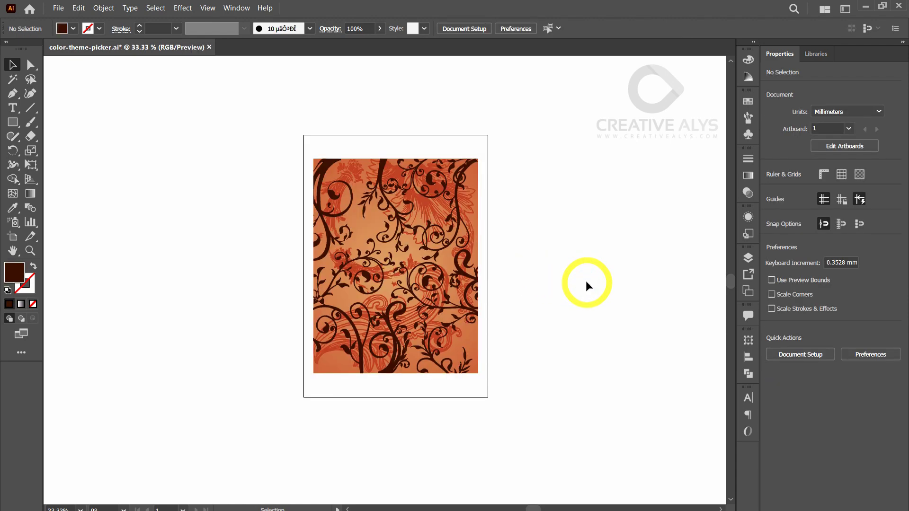
{"action": "key", "text": "ctrl+minus"}
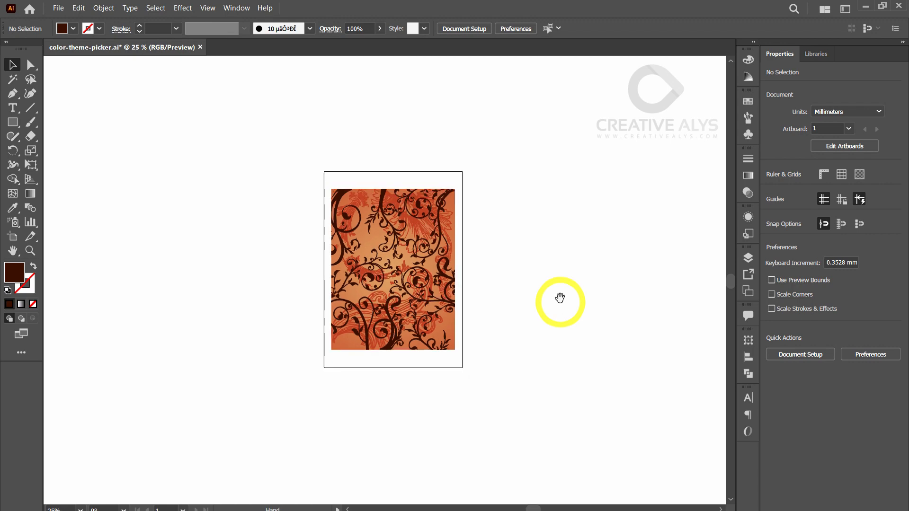
{"action": "left_click_drag", "start_coordinate": [560, 298], "coordinate": [507, 302]}
{"action": "key", "text": "ctrl+minus"}
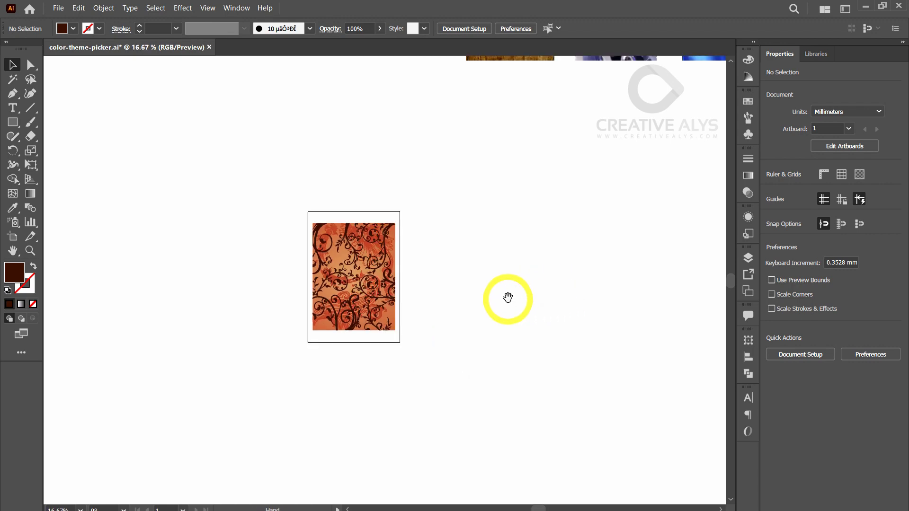
{"action": "mouse_move", "coordinate": [574, 231]}
{"action": "left_mouse_down"}
{"action": "mouse_move", "coordinate": [325, 378]}
{"action": "mouse_move", "coordinate": [290, 412]}
{"action": "left_mouse_up"}
{"action": "mouse_move", "coordinate": [502, 354]}
{"action": "left_mouse_down"}
{"action": "mouse_move", "coordinate": [431, 364]}
{"action": "mouse_move", "coordinate": [375, 398]}
{"action": "left_mouse_up"}
{"action": "key", "text": "ctrl+minus"}
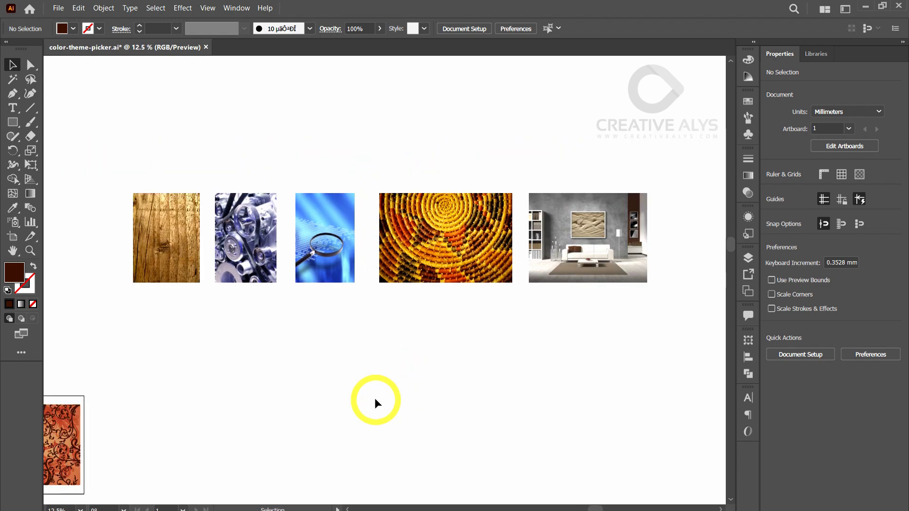
- Look over the reference photos, including the living-room interior, then pan back toward the pattern
{"action": "left_click", "coordinate": [172, 244]}
{"action": "left_click", "coordinate": [243, 240]}
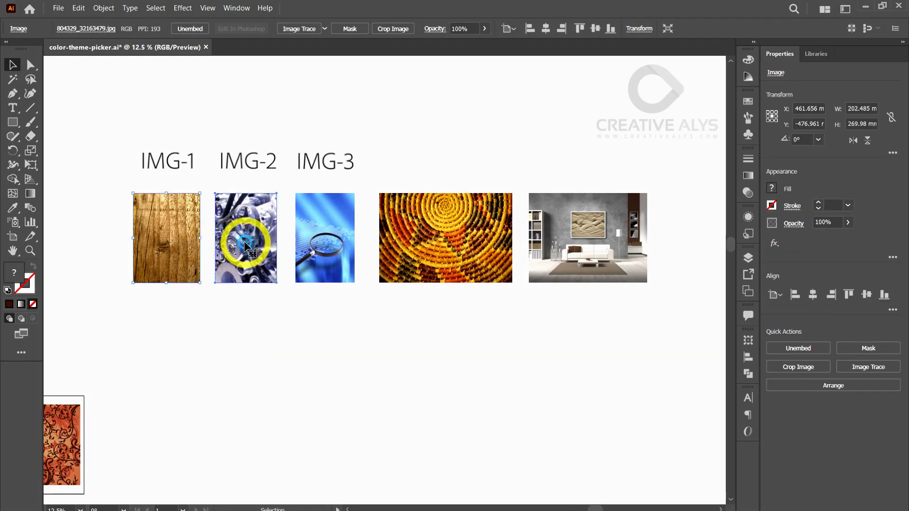
{"action": "left_click", "coordinate": [311, 240]}
{"action": "left_click", "coordinate": [567, 236]}
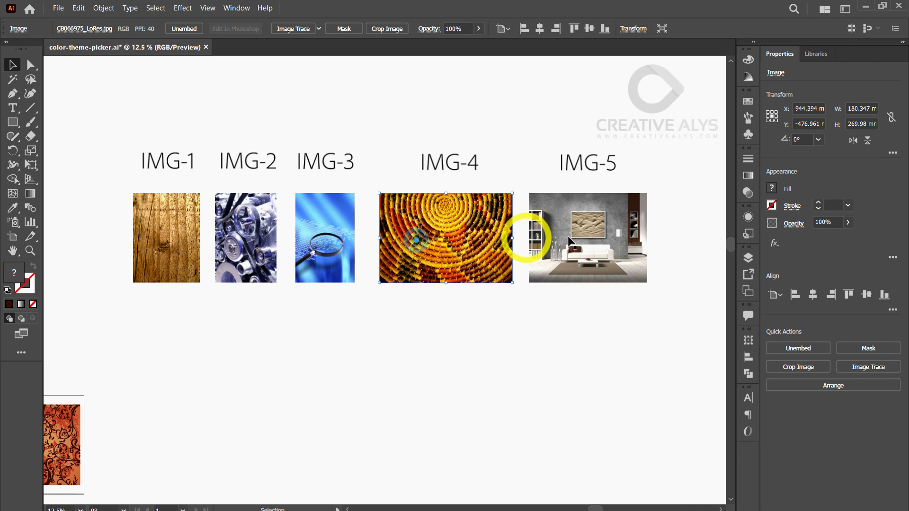
{"action": "left_click", "coordinate": [503, 349]}
{"action": "left_click_drag", "start_coordinate": [357, 372], "coordinate": [516, 328]}
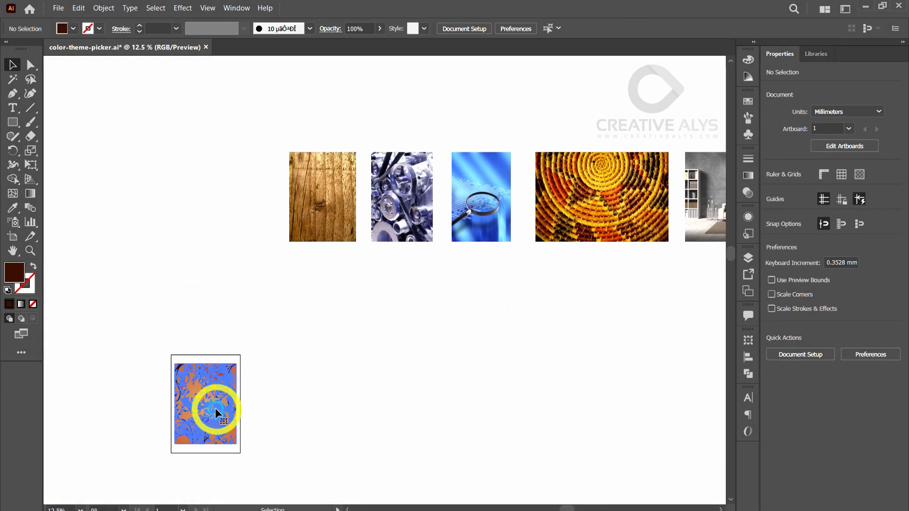
- Alt-drag a copy of the floral pattern below the wood-grain photo and zoom in on it
{"action": "mouse_move", "coordinate": [203, 425]}
{"action": "left_mouse_down"}
{"action": "mouse_move", "coordinate": [332, 315]}
{"action": "mouse_move", "coordinate": [320, 311]}
{"action": "left_mouse_up"}
{"action": "key", "text": "ctrl+plus"}
{"action": "left_click", "coordinate": [378, 278]}
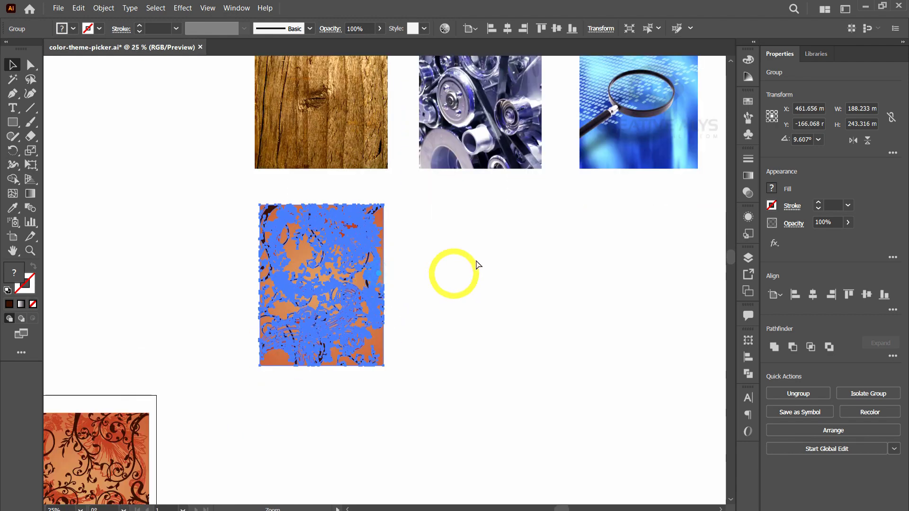
{"action": "left_click_drag", "start_coordinate": [475, 264], "coordinate": [519, 348]}
- Open Recolor Artwork for the pattern copy, move the panel aside, and turn on Color Theme Picker
{"action": "left_click", "coordinate": [519, 348]}
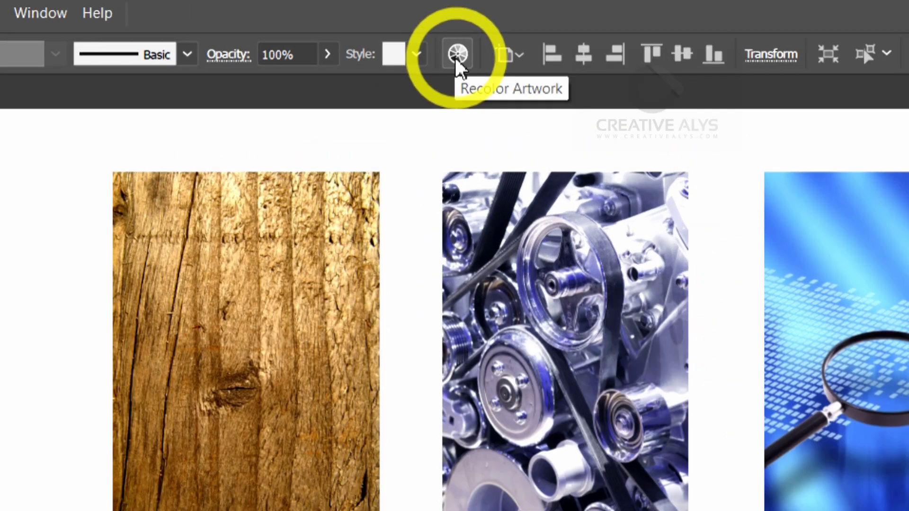
{"action": "left_click", "coordinate": [455, 58]}
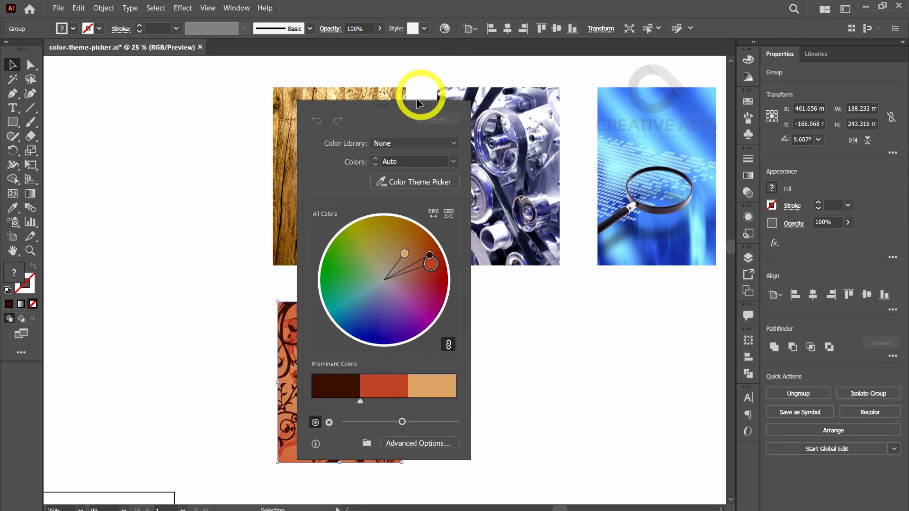
{"action": "left_click", "coordinate": [409, 106]}
{"action": "left_click_drag", "start_coordinate": [409, 106], "coordinate": [635, 97]}
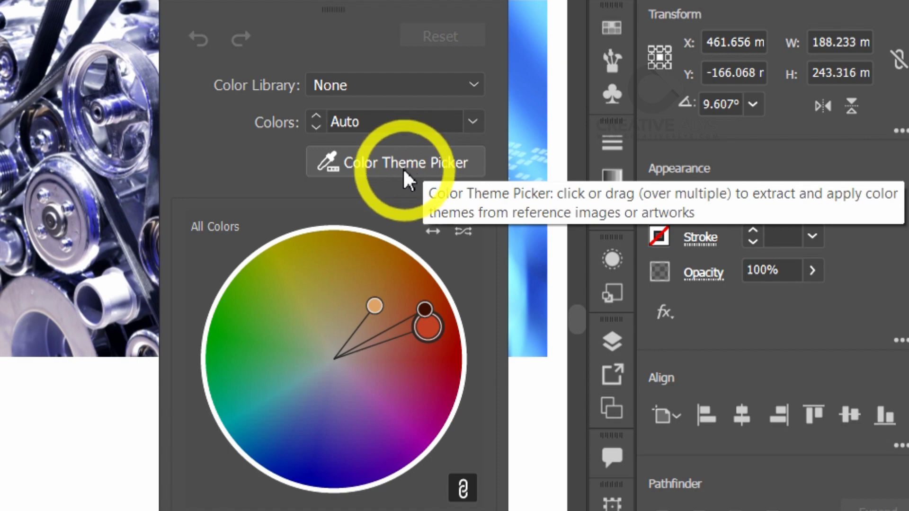
{"action": "left_click", "coordinate": [403, 169]}
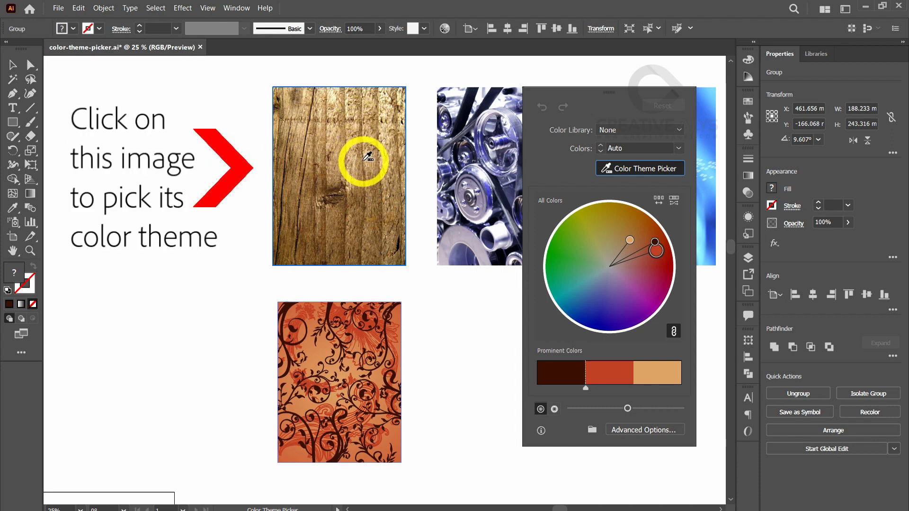
- Apply the wood photo's brown theme, brighten it slightly, and unlink harmony colours to shift one hue
{"action": "left_click", "coordinate": [368, 156]}
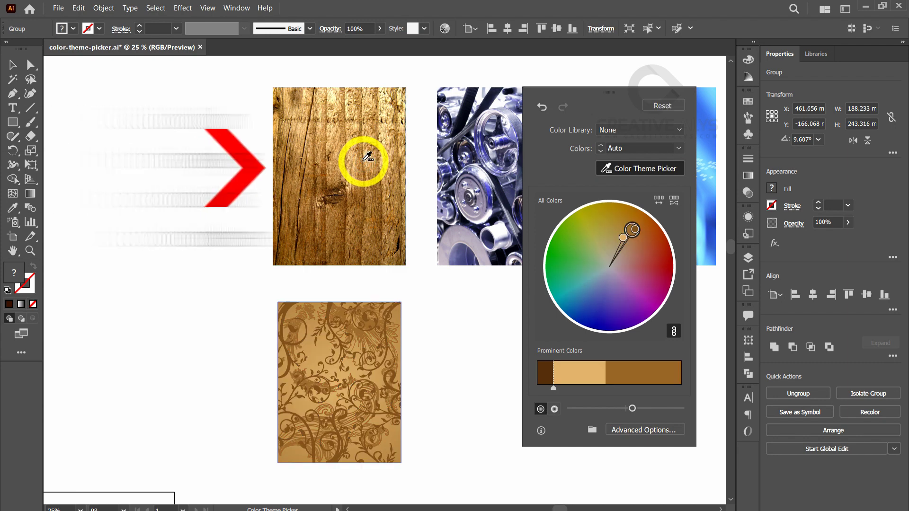
{"action": "mouse_move", "coordinate": [458, 305]}
{"action": "left_mouse_down"}
{"action": "mouse_move", "coordinate": [437, 245]}
{"action": "mouse_move", "coordinate": [441, 205]}
{"action": "left_mouse_up"}
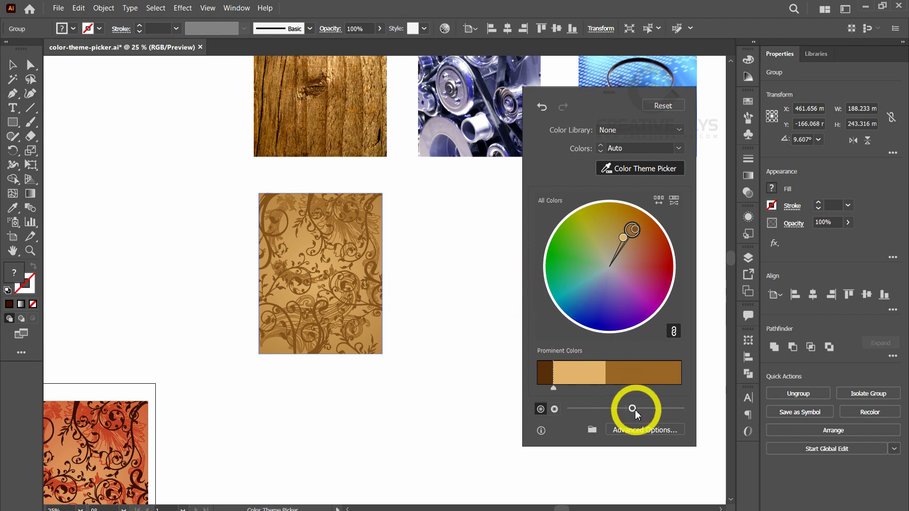
{"action": "mouse_move", "coordinate": [635, 410]}
{"action": "left_mouse_down"}
{"action": "mouse_move", "coordinate": [673, 416]}
{"action": "mouse_move", "coordinate": [592, 412]}
{"action": "mouse_move", "coordinate": [618, 413]}
{"action": "left_mouse_up"}
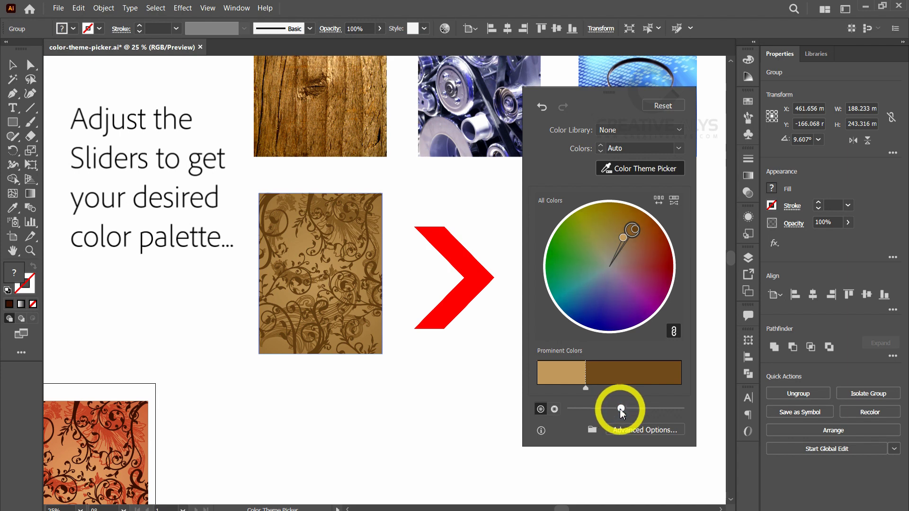
{"action": "left_click_drag", "start_coordinate": [622, 410], "coordinate": [628, 408]}
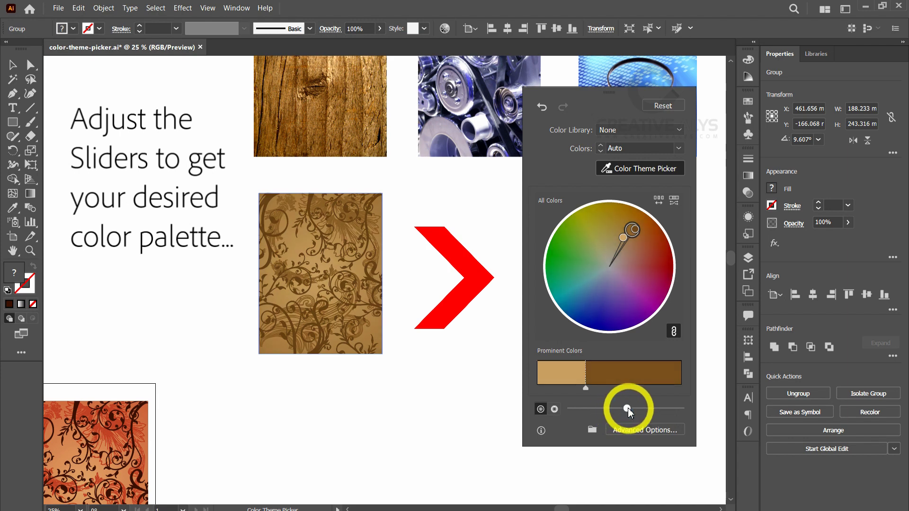
{"action": "left_click", "coordinate": [674, 330]}
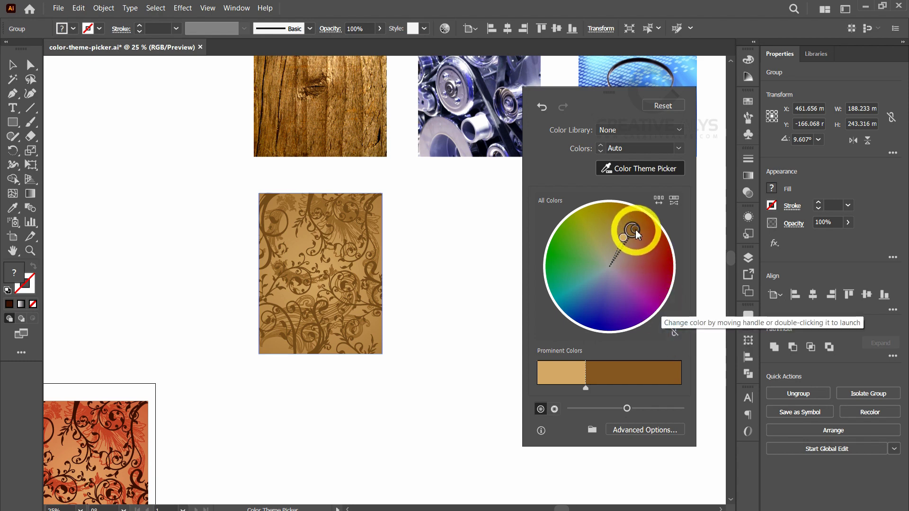
{"action": "left_click_drag", "start_coordinate": [634, 229], "coordinate": [647, 221]}
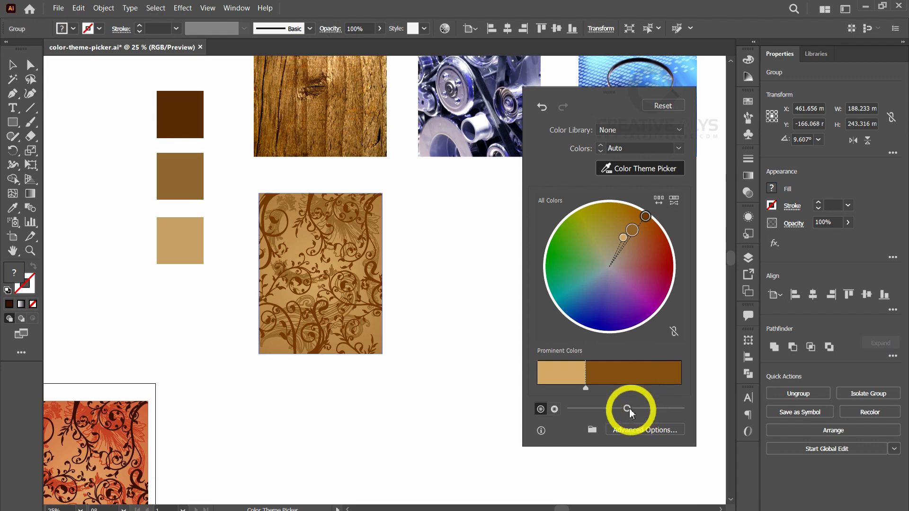
- In the saturation-and-hue wheel, darken and shift one brown, then close Recolor Artwork
{"action": "left_click", "coordinate": [554, 409]}
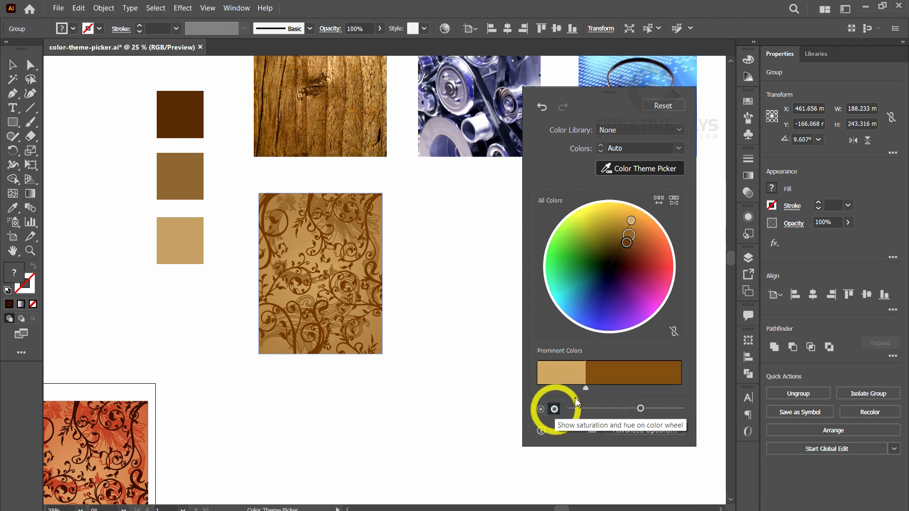
{"action": "left_click", "coordinate": [626, 245]}
{"action": "left_click_drag", "start_coordinate": [622, 250], "coordinate": [626, 257]}
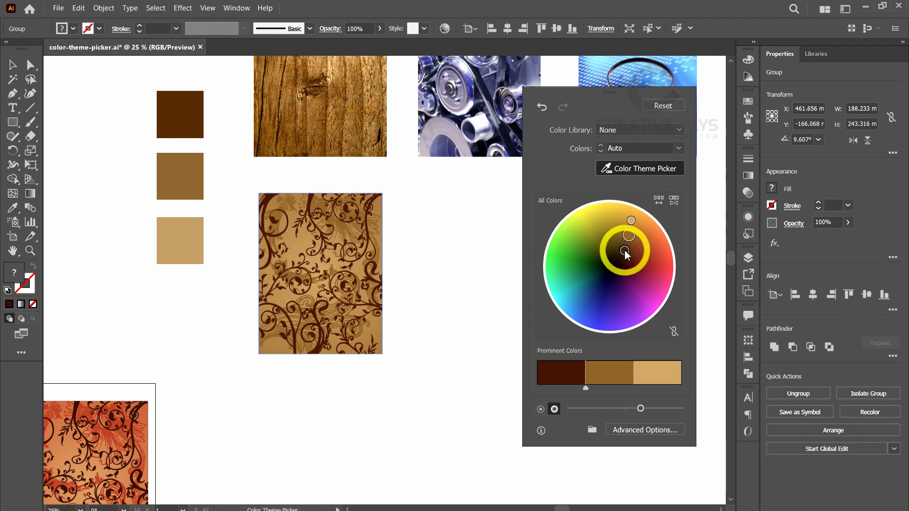
{"action": "left_click_drag", "start_coordinate": [625, 251], "coordinate": [627, 251]}
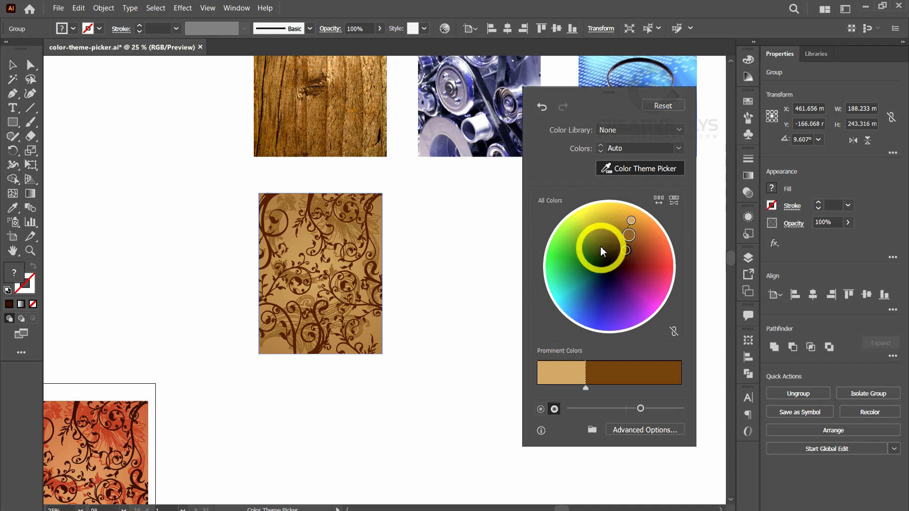
{"action": "left_click", "coordinate": [443, 28]}
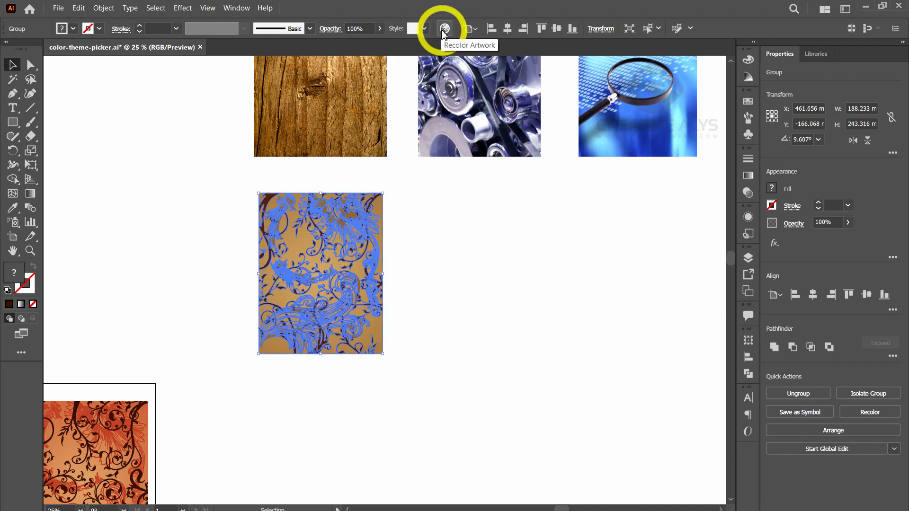
- Alt-drag a copy of the original orange pattern next to the brown one
{"action": "left_click", "coordinate": [505, 279]}
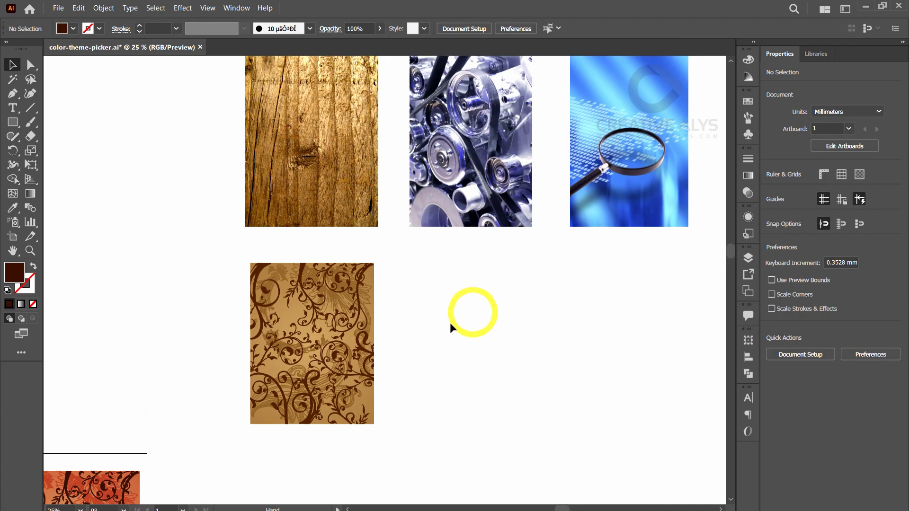
{"action": "left_click_drag", "start_coordinate": [355, 328], "coordinate": [437, 284]}
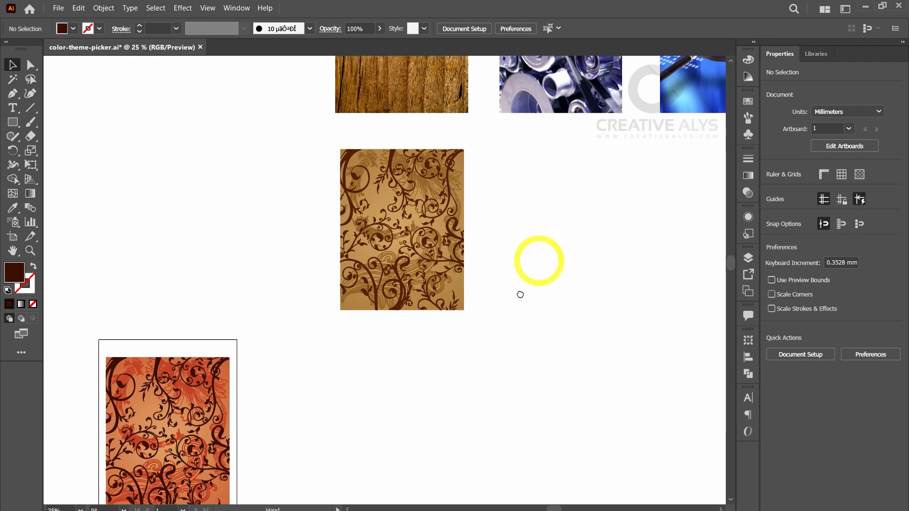
{"action": "left_click_drag", "start_coordinate": [524, 262], "coordinate": [485, 323]}
{"action": "mouse_move", "coordinate": [142, 476]}
{"action": "left_mouse_down"}
{"action": "mouse_move", "coordinate": [546, 263]}
{"action": "mouse_move", "coordinate": [532, 269]}
{"action": "left_mouse_up"}
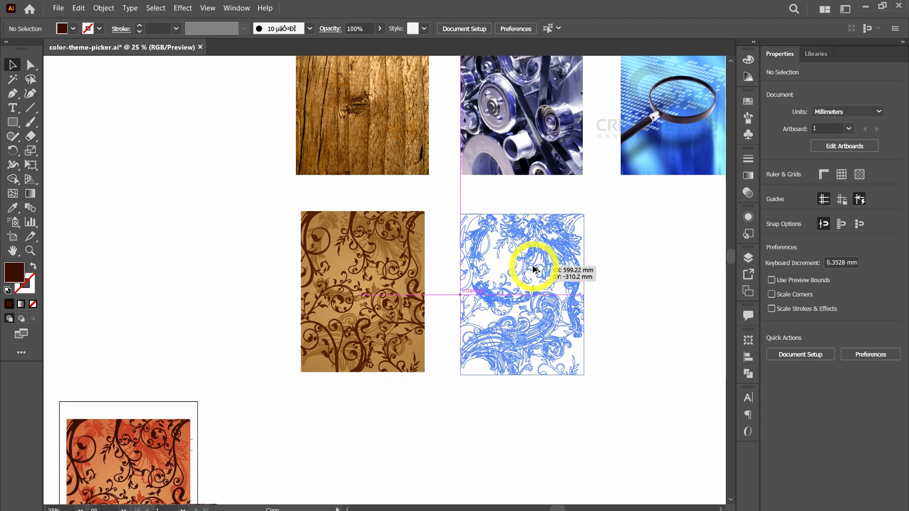
{"action": "left_click", "coordinate": [615, 319]}
- Move the brown pattern above the wood photo and the orange one above the engine photo
{"action": "key", "text": "ctrl+plus"}
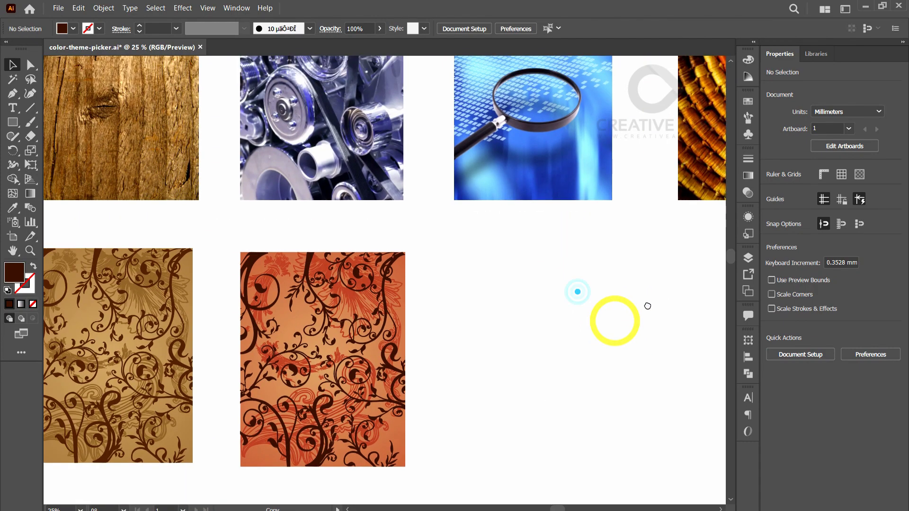
{"action": "key", "text": "ctrl+minus"}
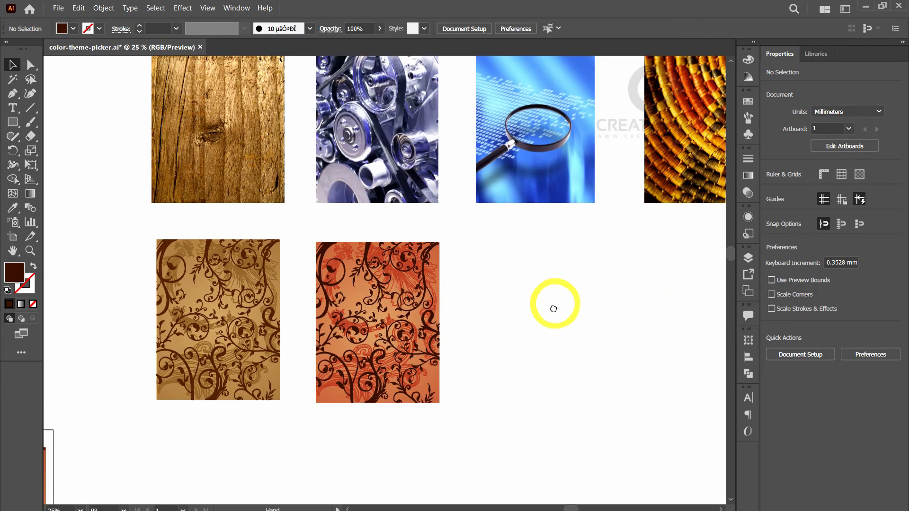
{"action": "left_click_drag", "start_coordinate": [554, 304], "coordinate": [556, 361]}
{"action": "key", "text": "ctrl+minus"}
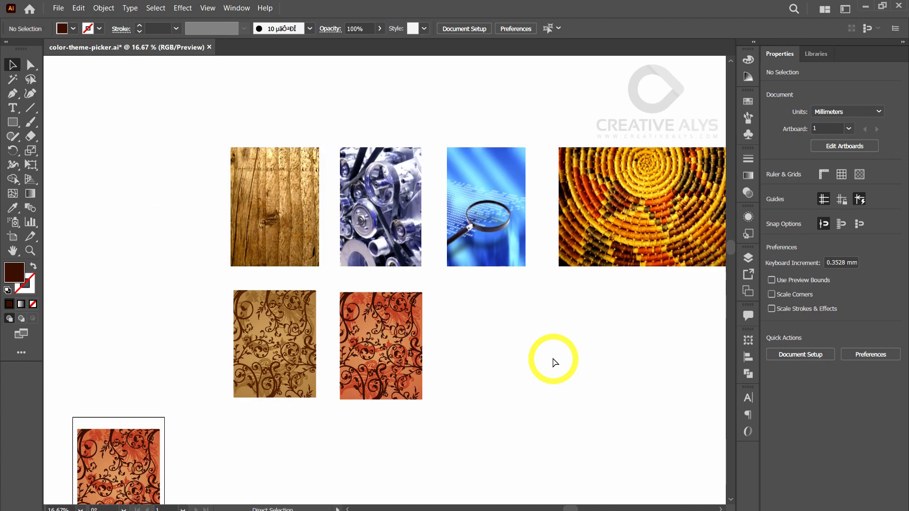
{"action": "left_click_drag", "start_coordinate": [463, 331], "coordinate": [463, 420]}
{"action": "left_click_drag", "start_coordinate": [282, 446], "coordinate": [281, 181]}
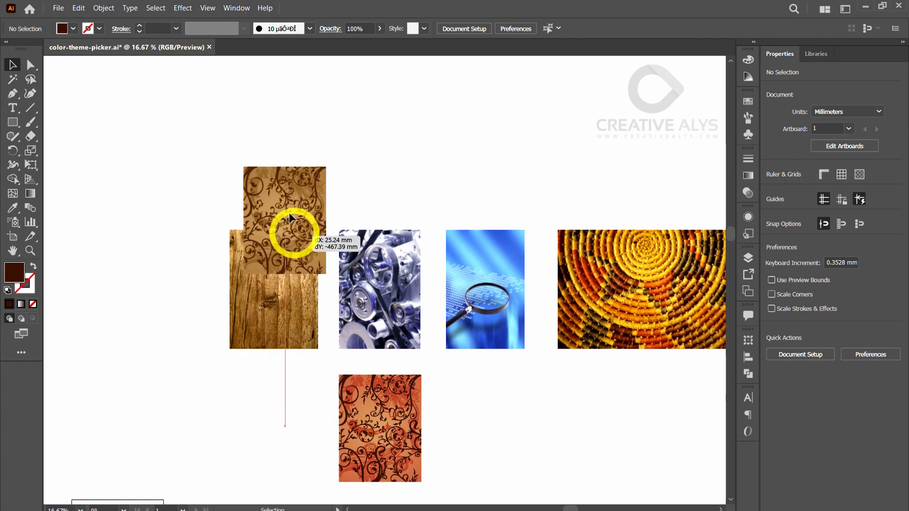
{"action": "left_click_drag", "start_coordinate": [399, 384], "coordinate": [397, 191]}
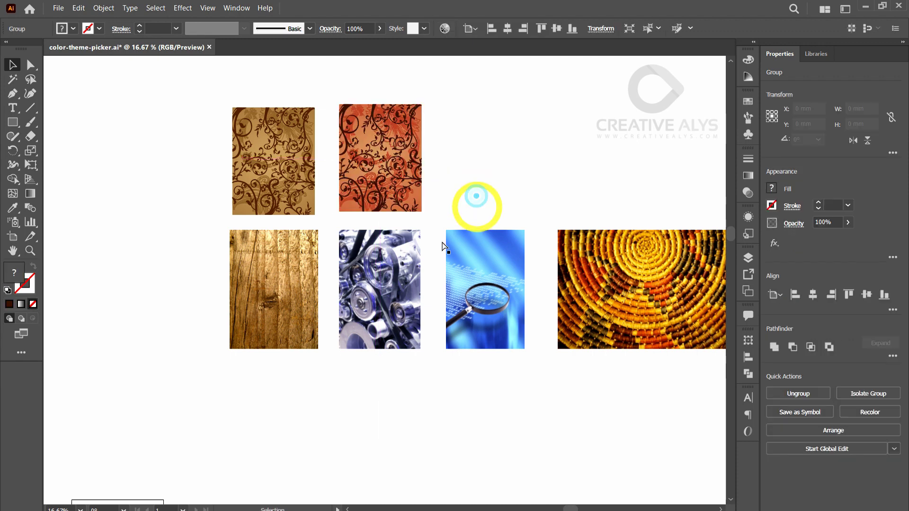
{"action": "key", "text": "ctrl+plus"}
{"action": "left_click", "coordinate": [457, 254]}
{"action": "left_click_drag", "start_coordinate": [459, 256], "coordinate": [454, 262]}
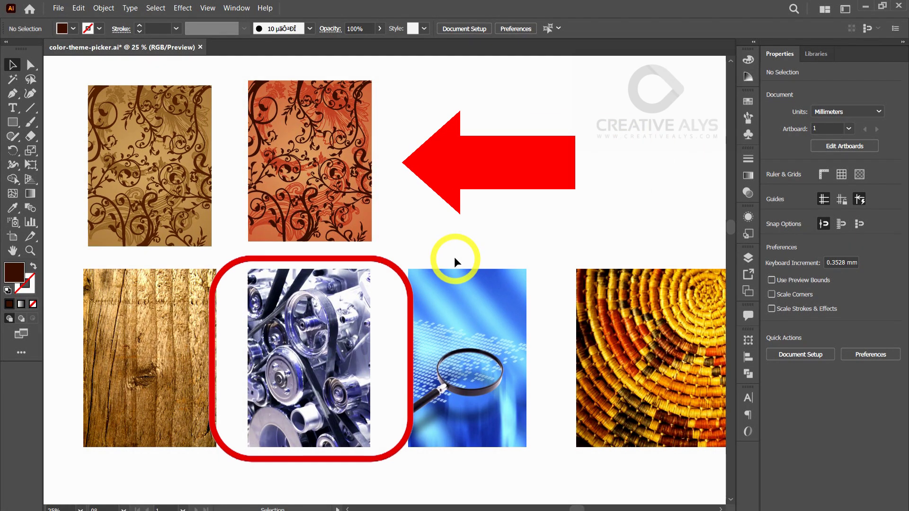
- Align the orange copy over the engine photo and recolour it with its slate-blue and lavender theme, brightened
{"action": "mouse_move", "coordinate": [325, 175]}
{"action": "left_mouse_down"}
{"action": "mouse_move", "coordinate": [318, 185]}
{"action": "mouse_move", "coordinate": [343, 174]}
{"action": "left_mouse_up"}
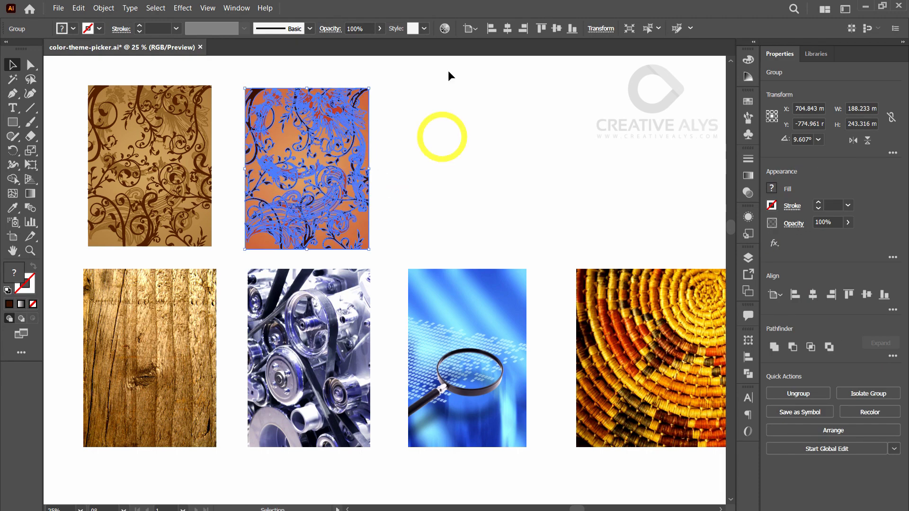
{"action": "left_click", "coordinate": [445, 29]}
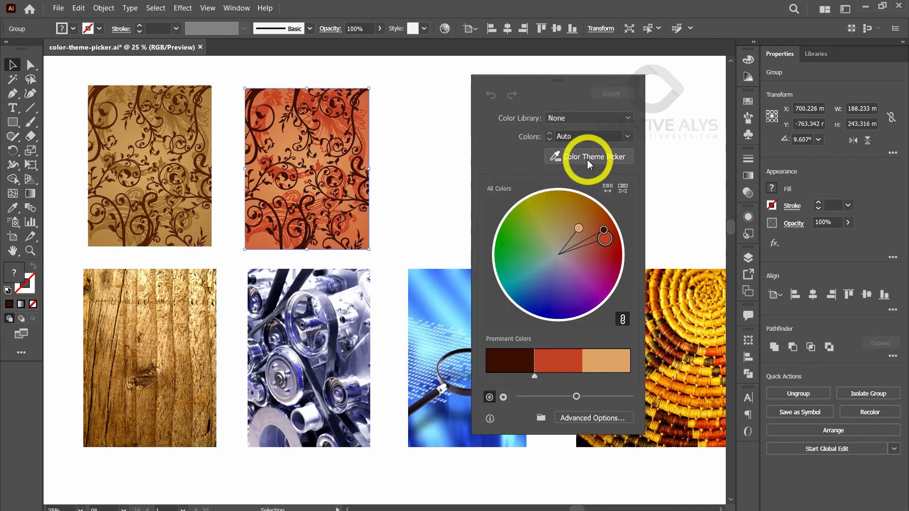
{"action": "left_click", "coordinate": [589, 157]}
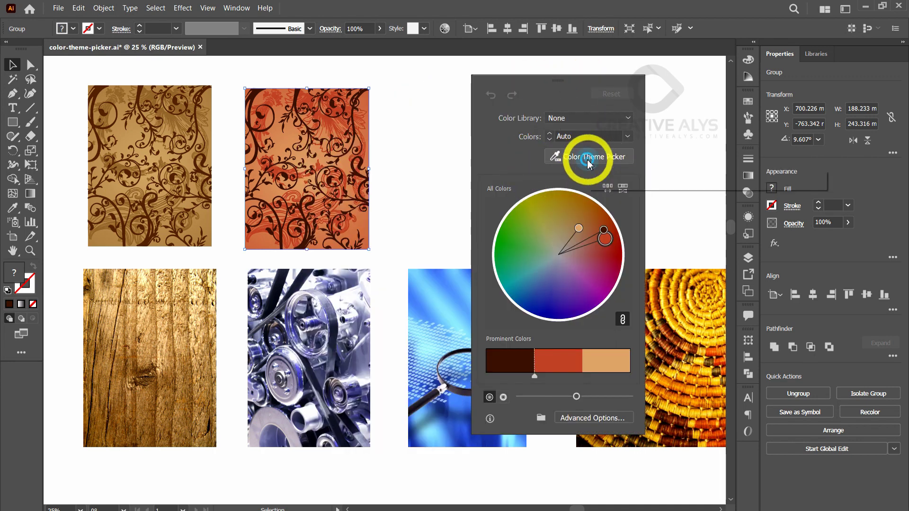
{"action": "left_click", "coordinate": [324, 315]}
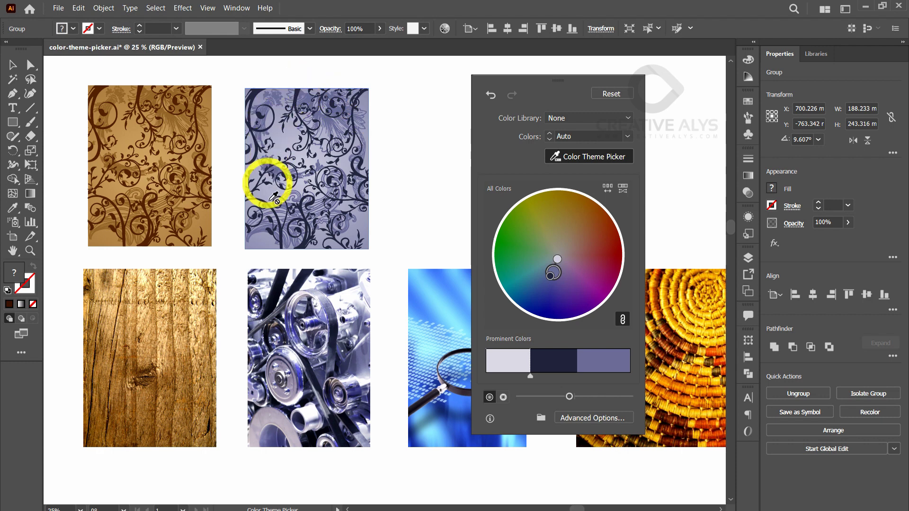
{"action": "mouse_move", "coordinate": [581, 395]}
{"action": "left_mouse_down"}
{"action": "mouse_move", "coordinate": [595, 397]}
{"action": "mouse_move", "coordinate": [562, 398]}
{"action": "left_mouse_up"}
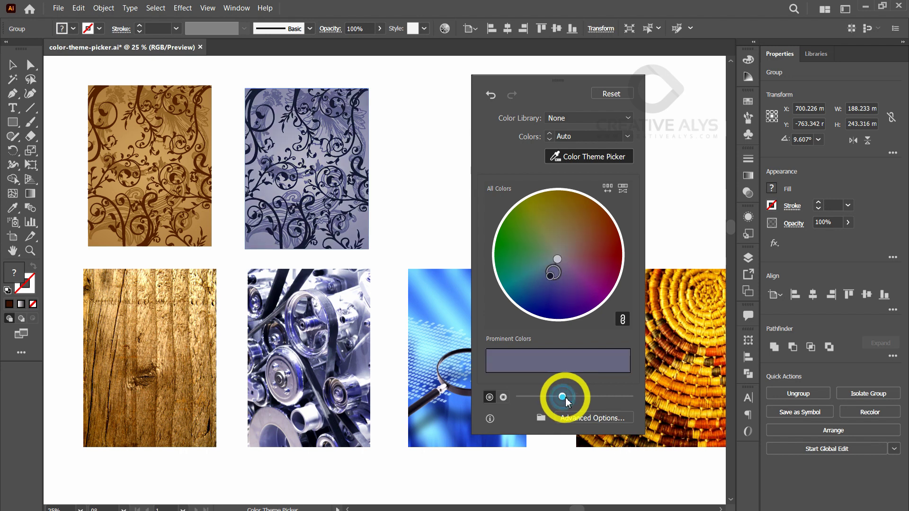
{"action": "left_click_drag", "start_coordinate": [566, 399], "coordinate": [578, 401]}
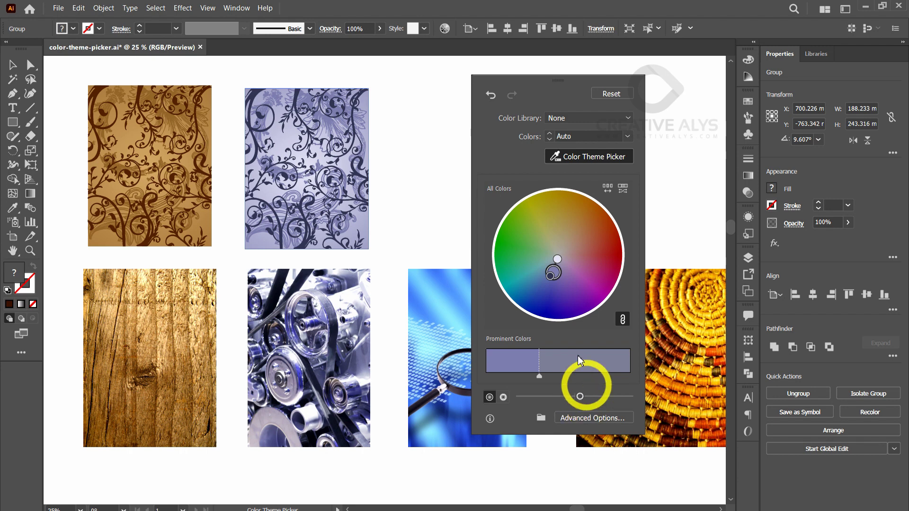
{"action": "left_click", "coordinate": [445, 29]}
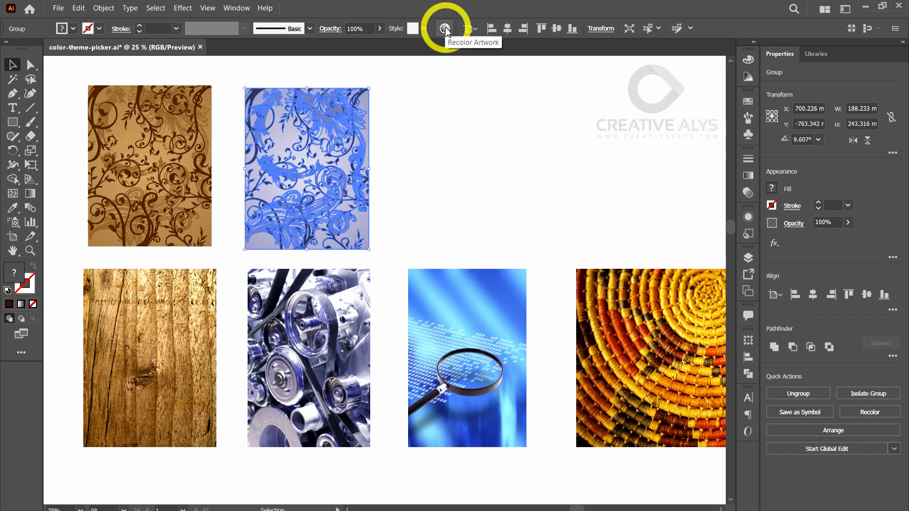
{"action": "left_click", "coordinate": [455, 132]}
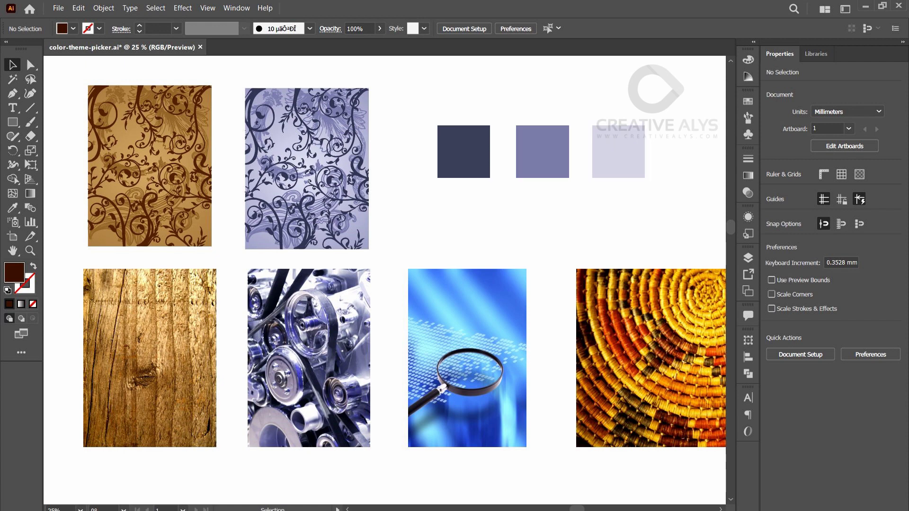
{"action": "key", "text": "ctrl+minus"}
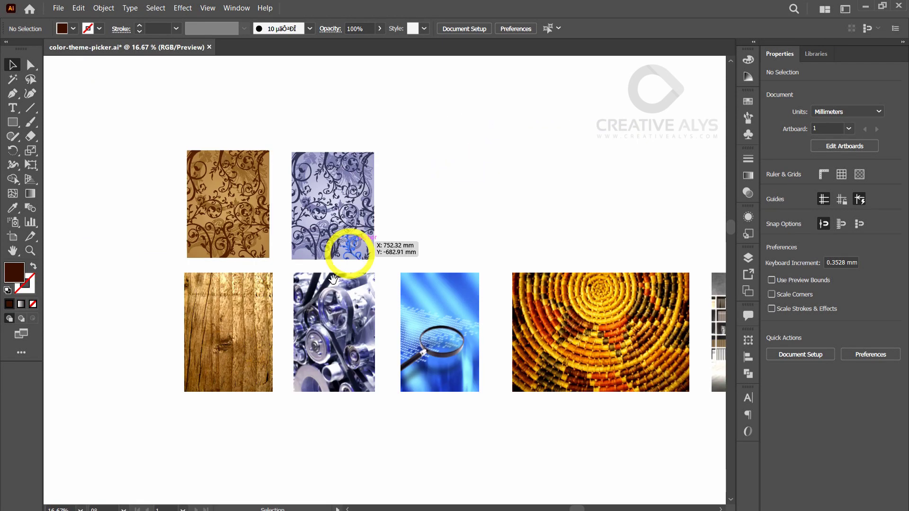
- Alt-drag a third orange pattern copy into the top row above the magnifying-glass photo and align it
{"action": "left_click_drag", "start_coordinate": [333, 280], "coordinate": [553, 209]}
{"action": "left_click_drag", "start_coordinate": [319, 300], "coordinate": [193, 240]}
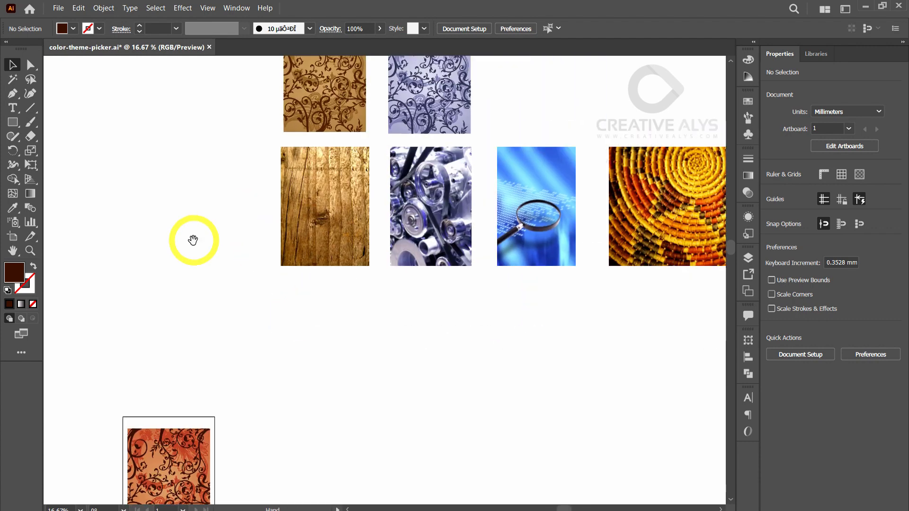
{"action": "left_click", "coordinate": [172, 467]}
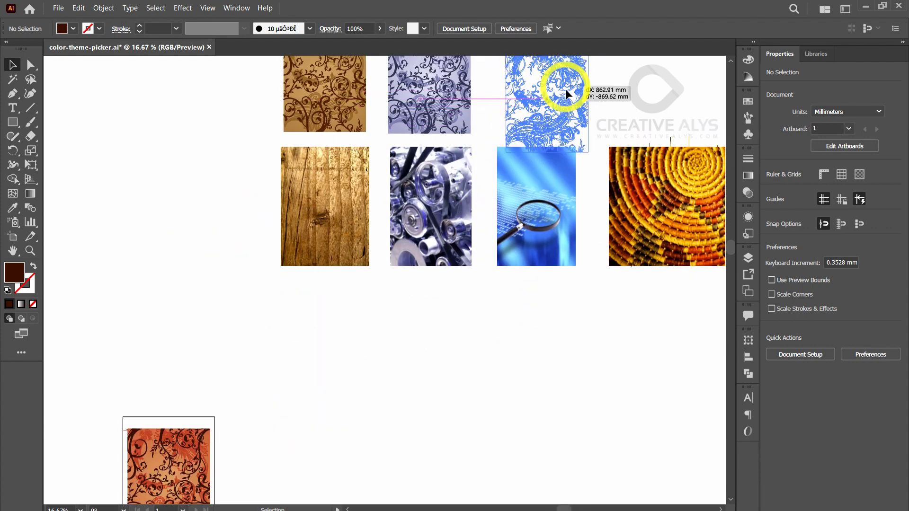
{"action": "left_click_drag", "start_coordinate": [542, 121], "coordinate": [570, 66]}
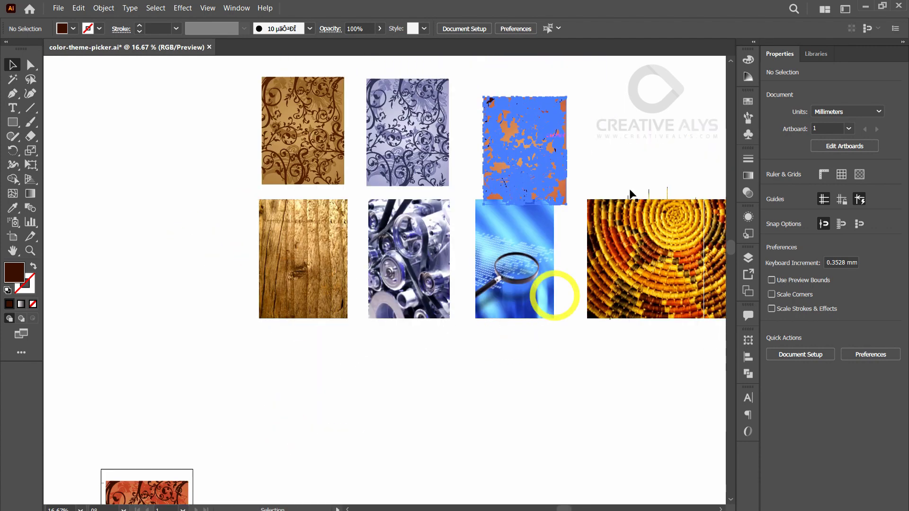
{"action": "left_click", "coordinate": [508, 137]}
{"action": "left_click", "coordinate": [381, 249]}
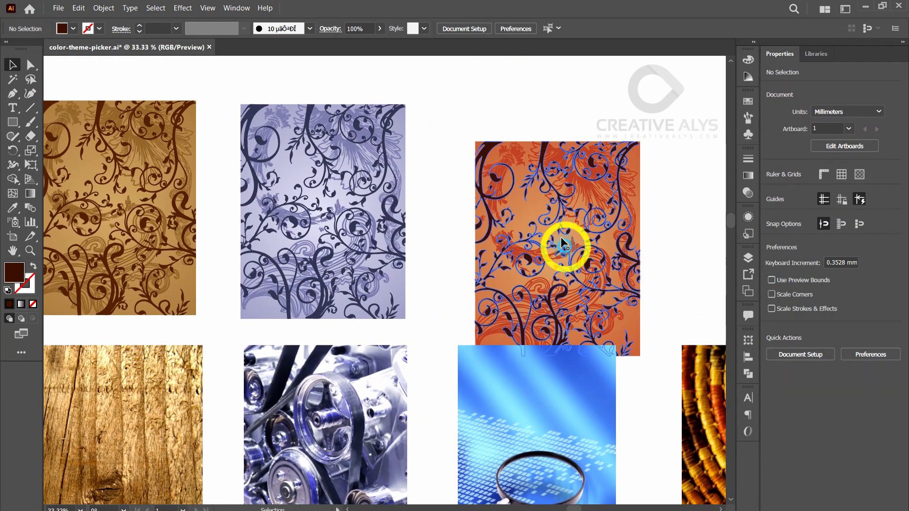
{"action": "left_click_drag", "start_coordinate": [572, 271], "coordinate": [542, 208]}
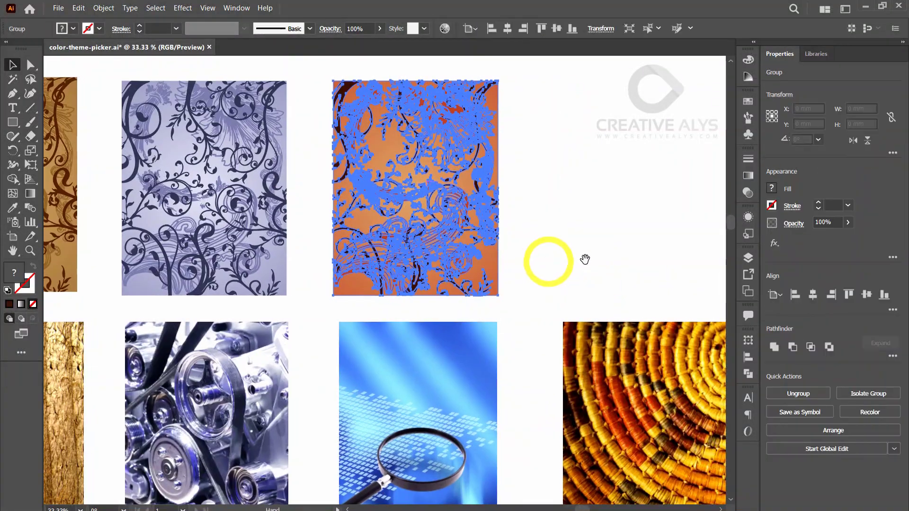
{"action": "key", "text": "ctrl+minus"}
{"action": "left_click", "coordinate": [587, 260]}
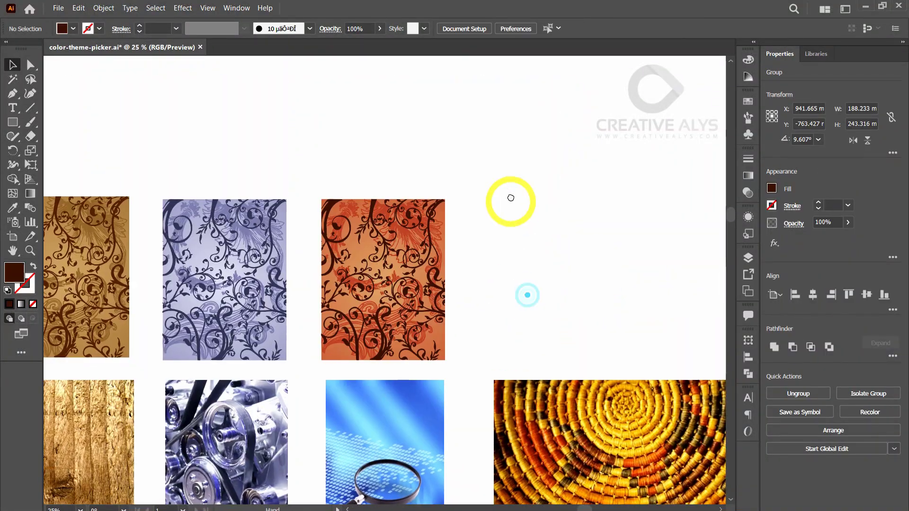
{"action": "scroll", "coordinate": [510, 200], "scroll_direction": "down", "scroll_amount": 3}
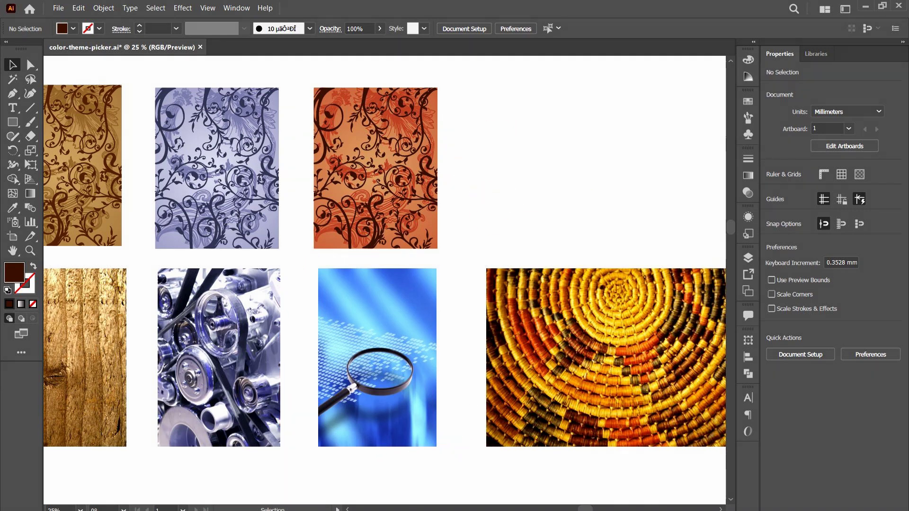
- Open Recolor Artwork on the third copy and apply the magnifier photo's blue theme
{"action": "left_click", "coordinate": [388, 190]}
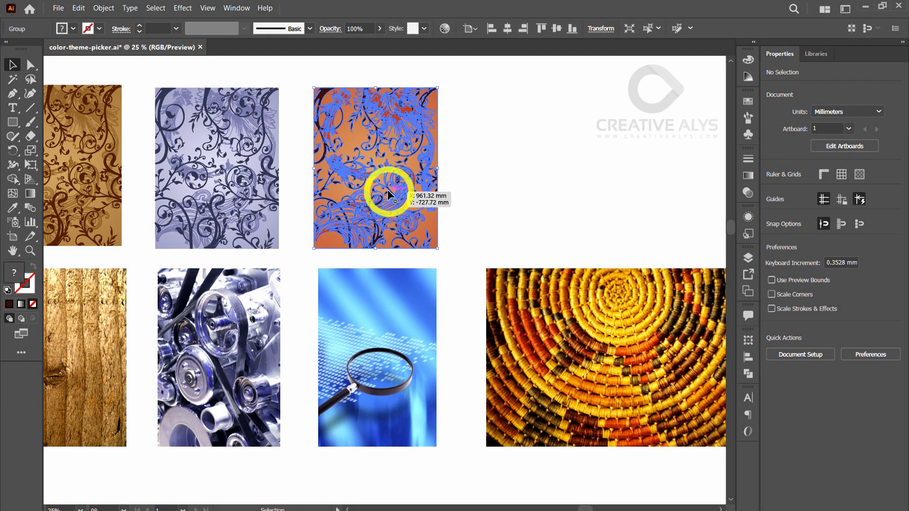
{"action": "left_click", "coordinate": [445, 29]}
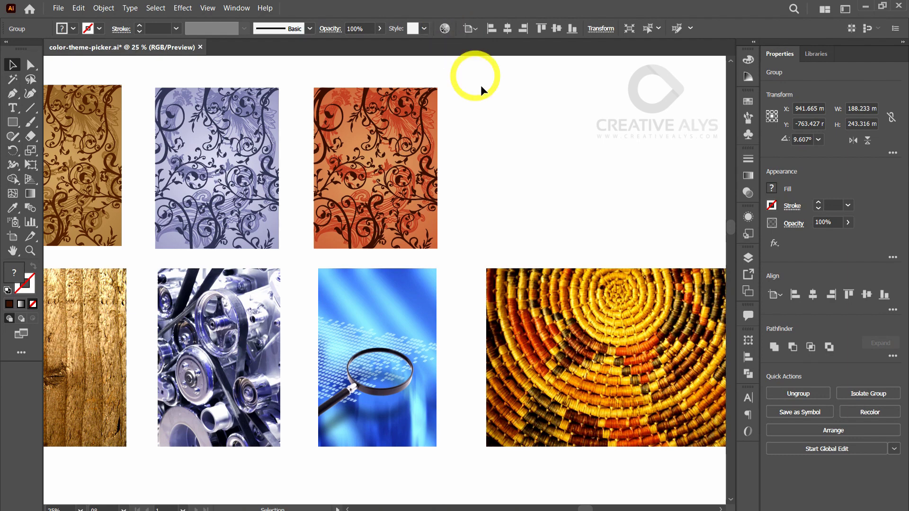
{"action": "left_click_drag", "start_coordinate": [388, 106], "coordinate": [625, 92]}
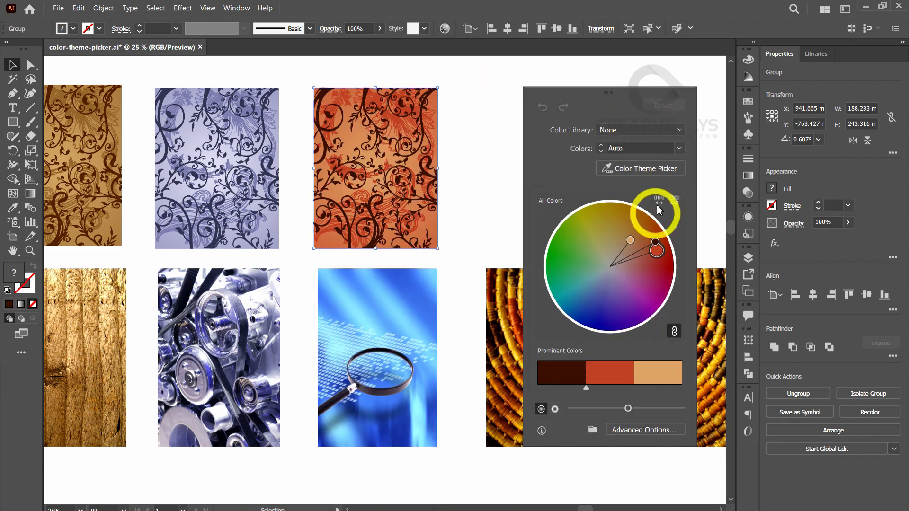
{"action": "left_click", "coordinate": [653, 175]}
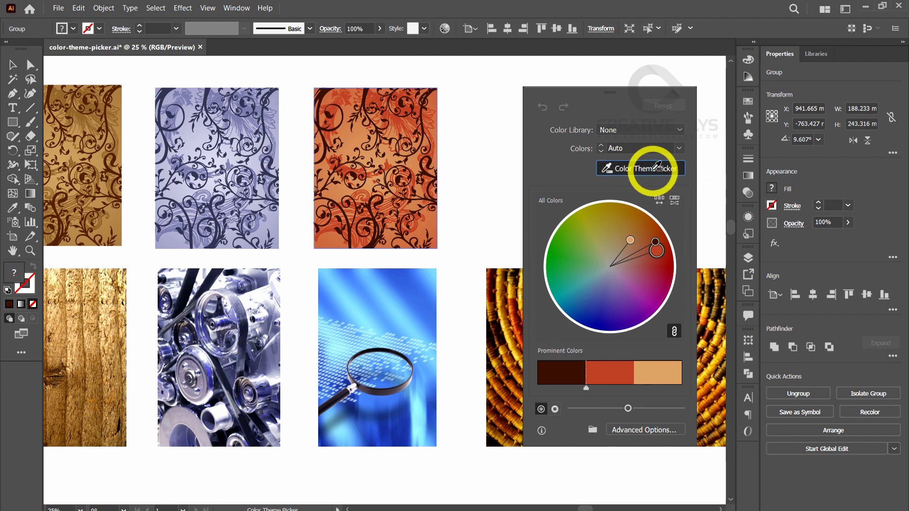
{"action": "left_click", "coordinate": [383, 326]}
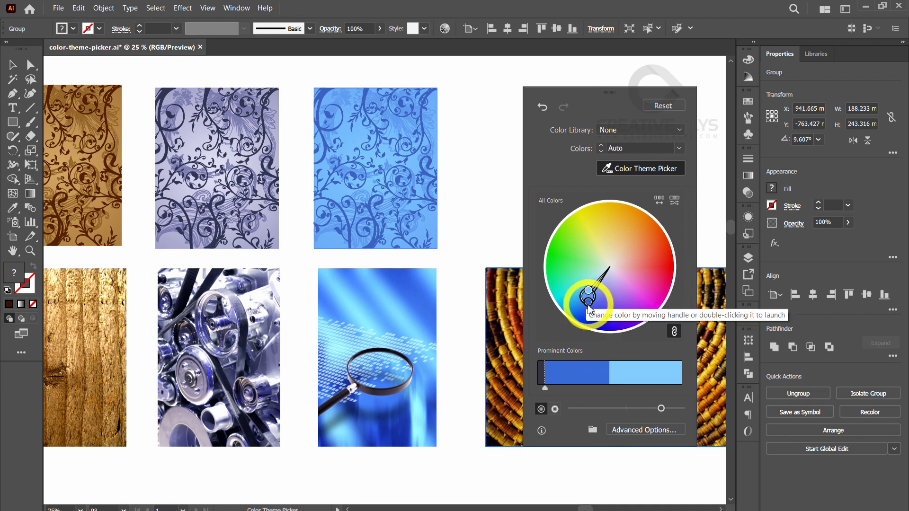
- Fine-tune the blues, deepening the darkest one and slightly reducing saturation, then close the panel
{"action": "left_click_drag", "start_coordinate": [589, 306], "coordinate": [579, 319]}
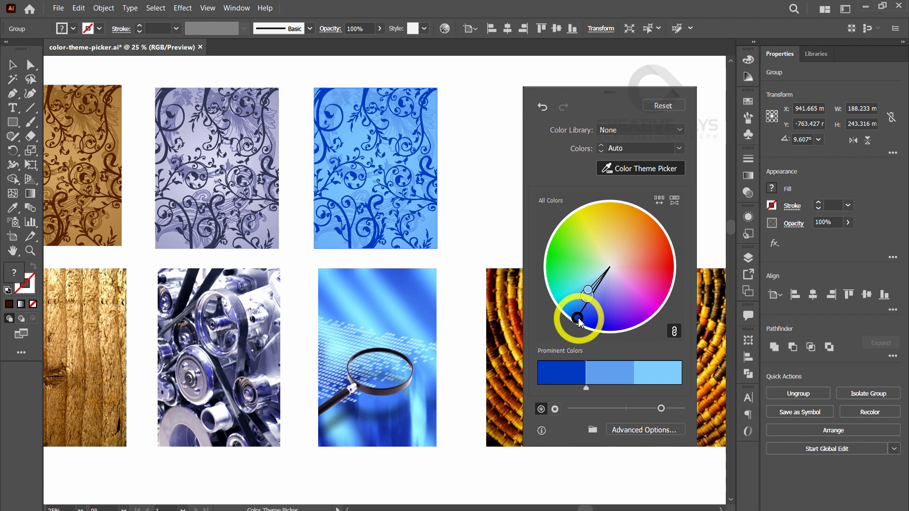
{"action": "left_click_drag", "start_coordinate": [580, 321], "coordinate": [586, 311]}
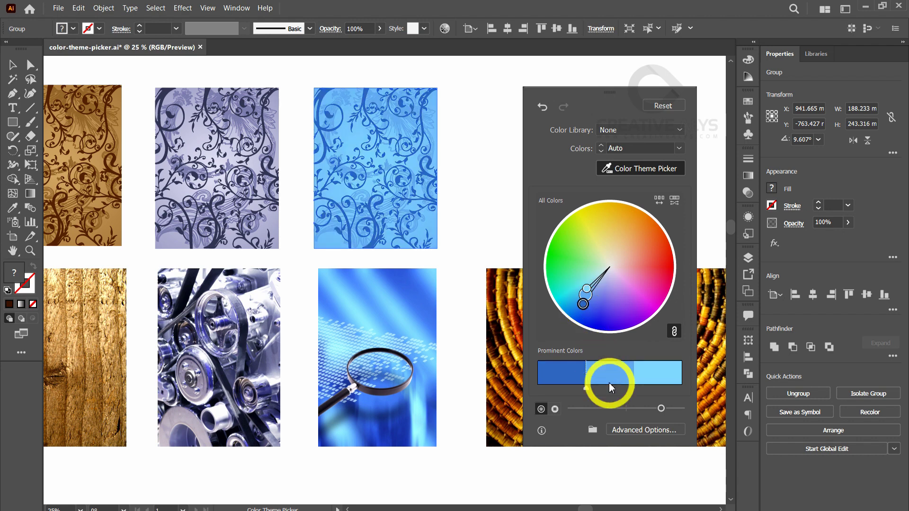
{"action": "left_click", "coordinate": [555, 410]}
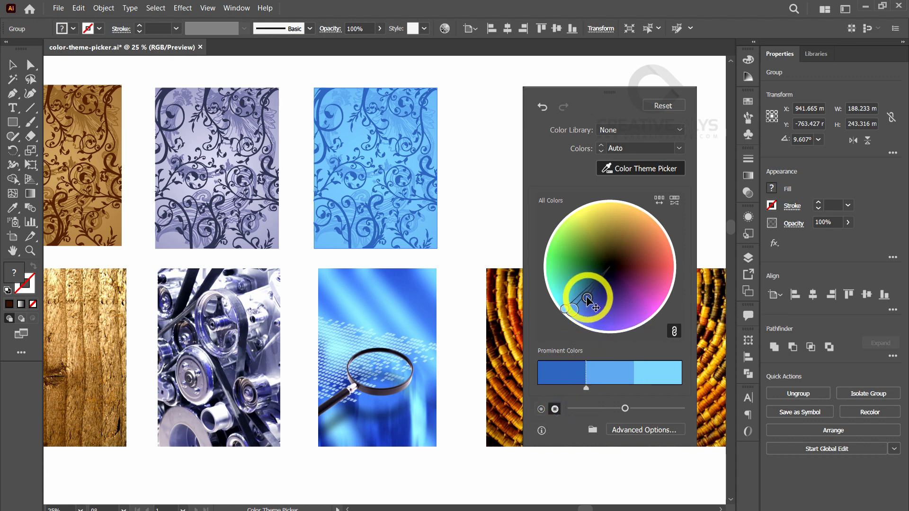
{"action": "left_click_drag", "start_coordinate": [586, 302], "coordinate": [587, 299]}
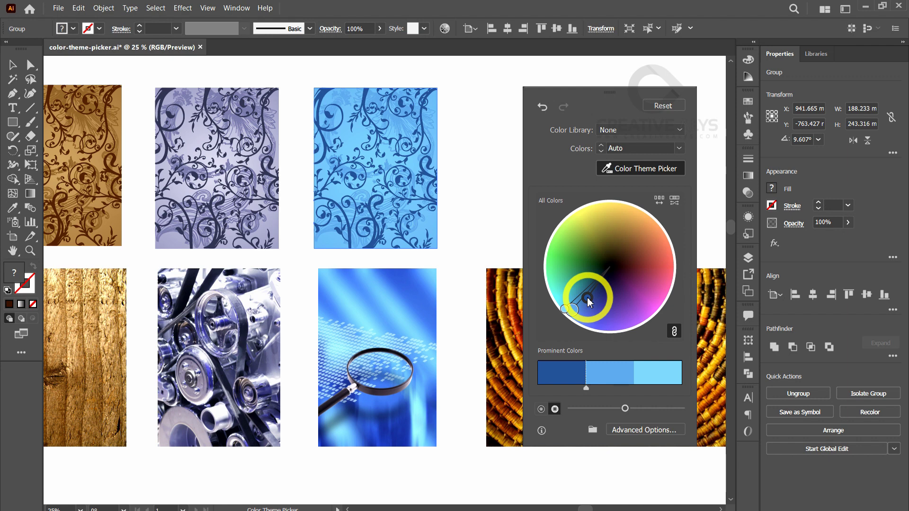
{"action": "left_click", "coordinate": [542, 410]}
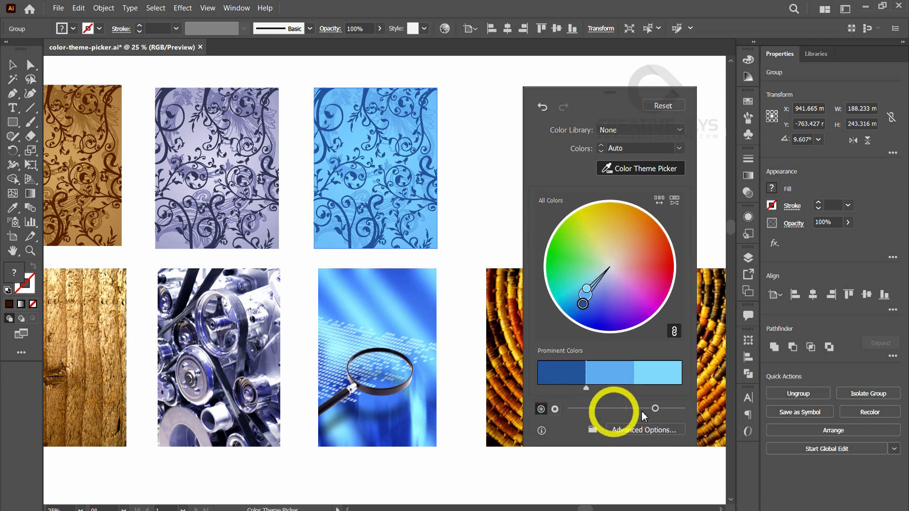
{"action": "left_click", "coordinate": [655, 409]}
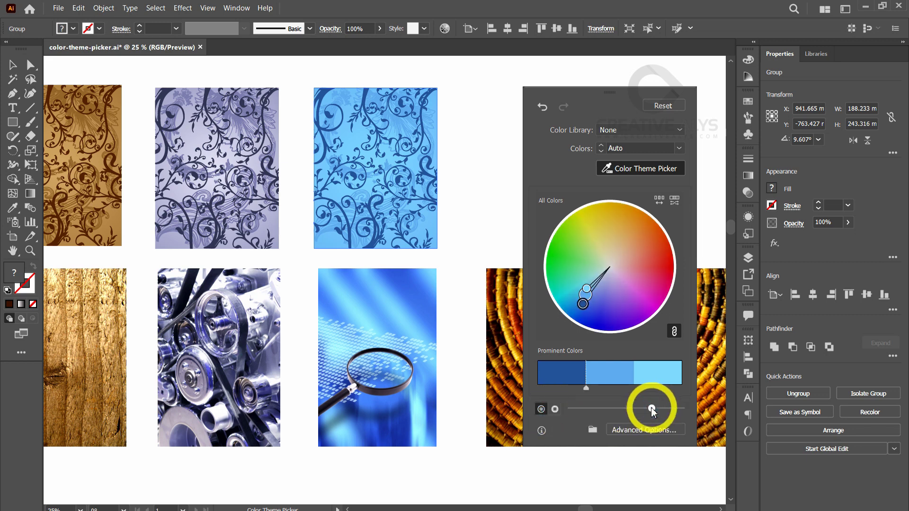
{"action": "left_click_drag", "start_coordinate": [655, 410], "coordinate": [665, 413]}
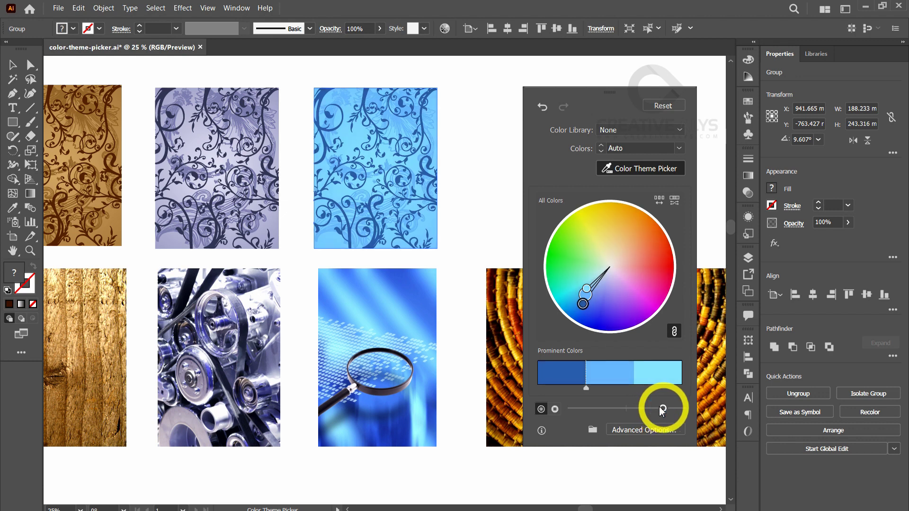
{"action": "left_click", "coordinate": [445, 28]}
{"action": "left_click", "coordinate": [491, 167]}
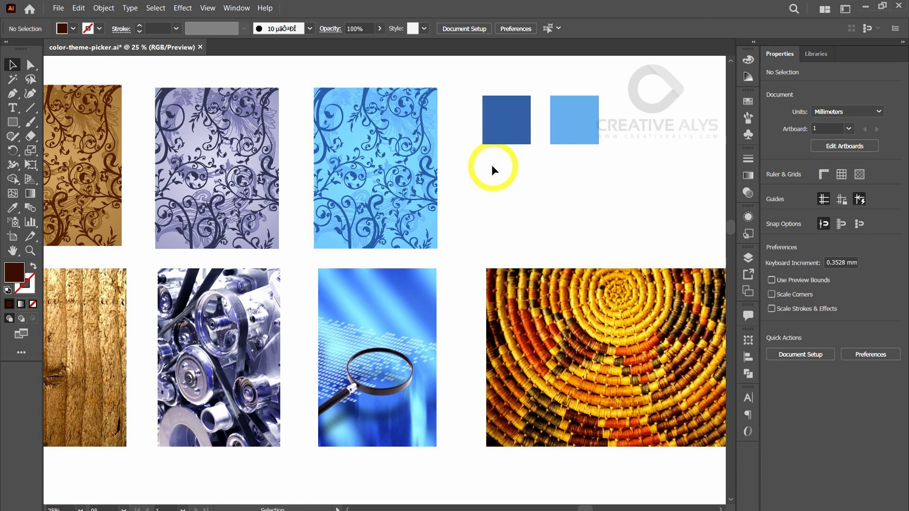
- Zoom out to the whole layout and save the document
{"action": "key", "text": "ctrl+minus"}
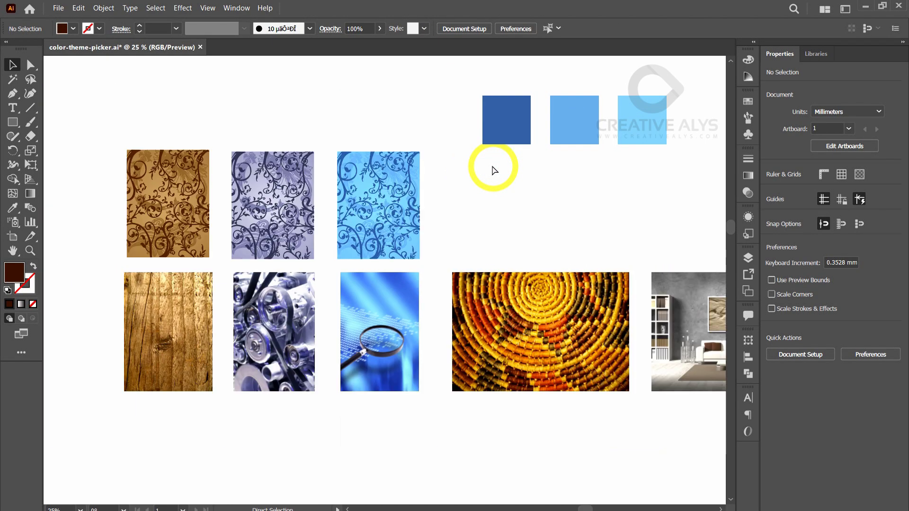
{"action": "key", "text": "ctrl+minus"}
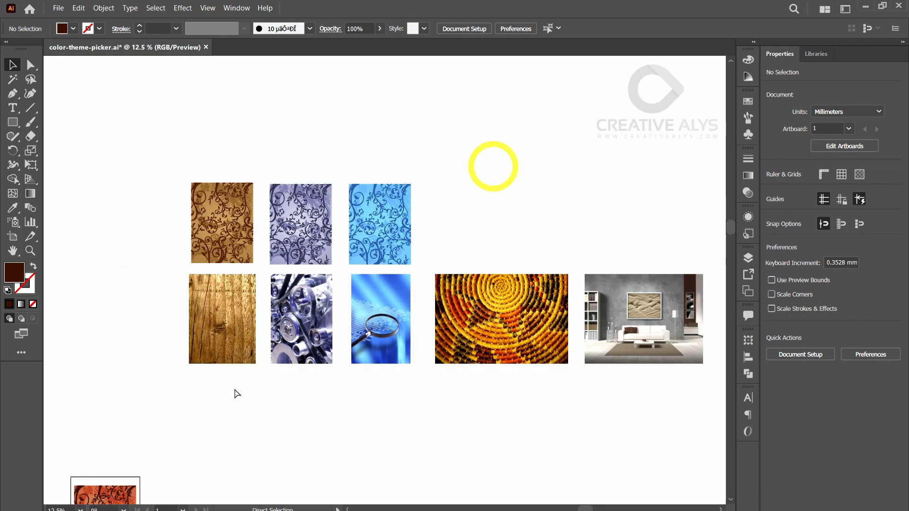
{"action": "left_click", "coordinate": [239, 387]}
{"action": "key", "text": "ctrl+s"}
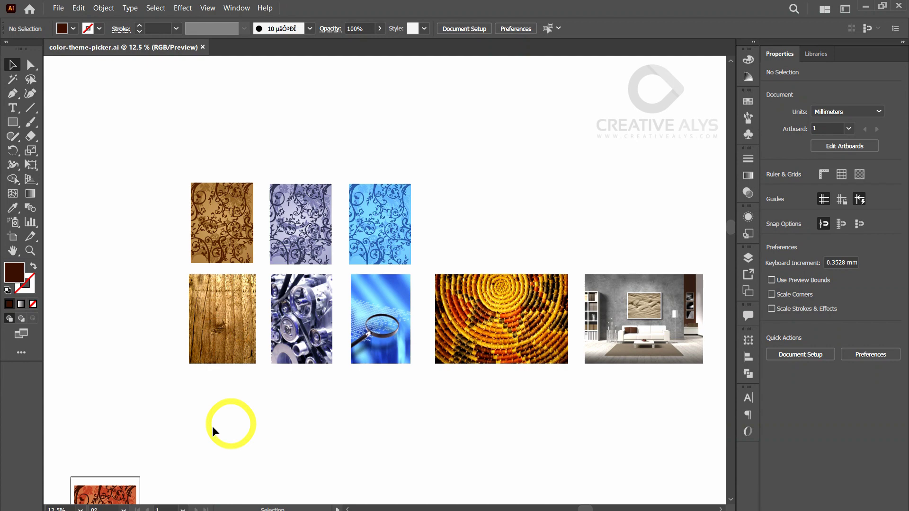
- Place a fourth orange pattern copy beside the blue one, above the woven basket photo
{"action": "left_click_drag", "start_coordinate": [102, 490], "coordinate": [488, 199]}
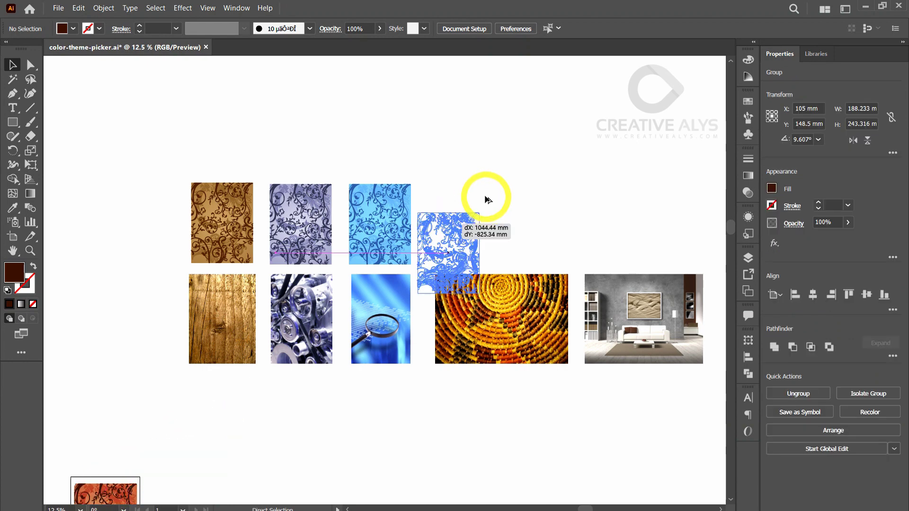
{"action": "left_click_drag", "start_coordinate": [488, 199], "coordinate": [487, 199]}
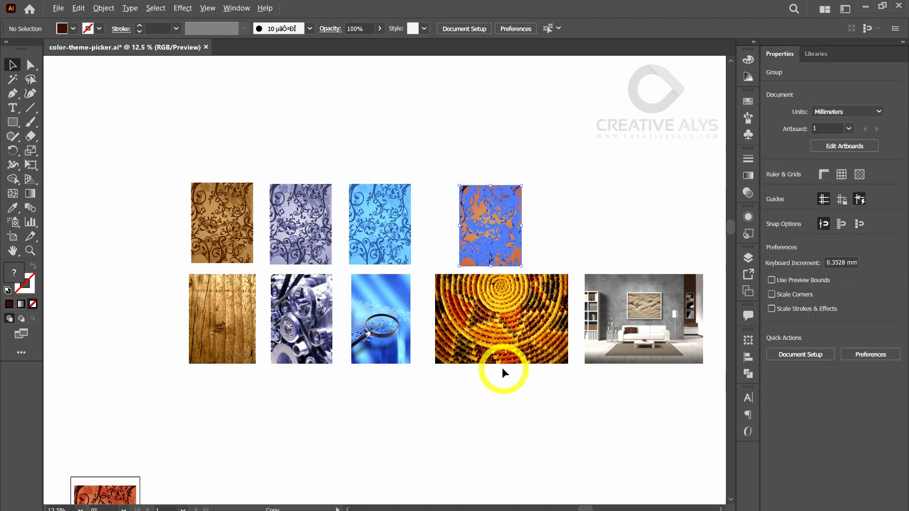
{"action": "left_click", "coordinate": [447, 272]}
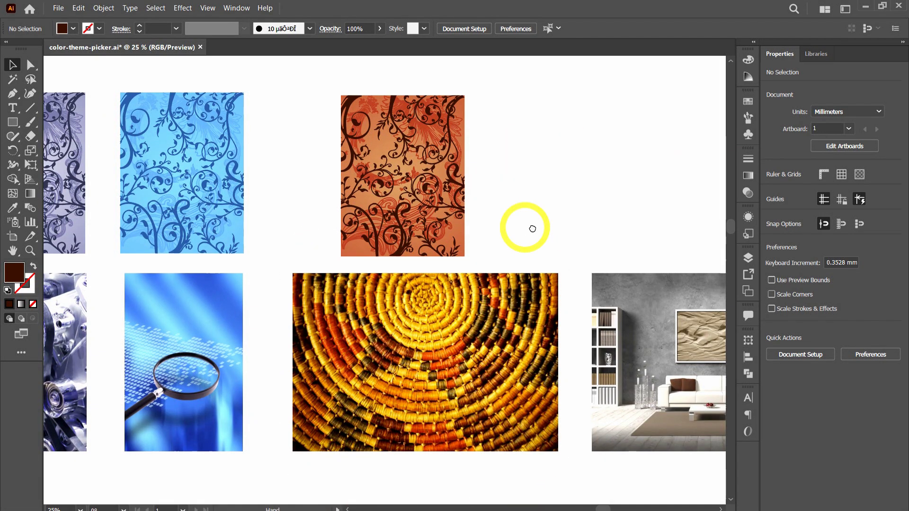
{"action": "left_click_drag", "start_coordinate": [532, 227], "coordinate": [560, 236]}
- Apply the woven basket photo's colour theme to the fourth pattern copy with Recolor Artwork
{"action": "left_click", "coordinate": [462, 214]}
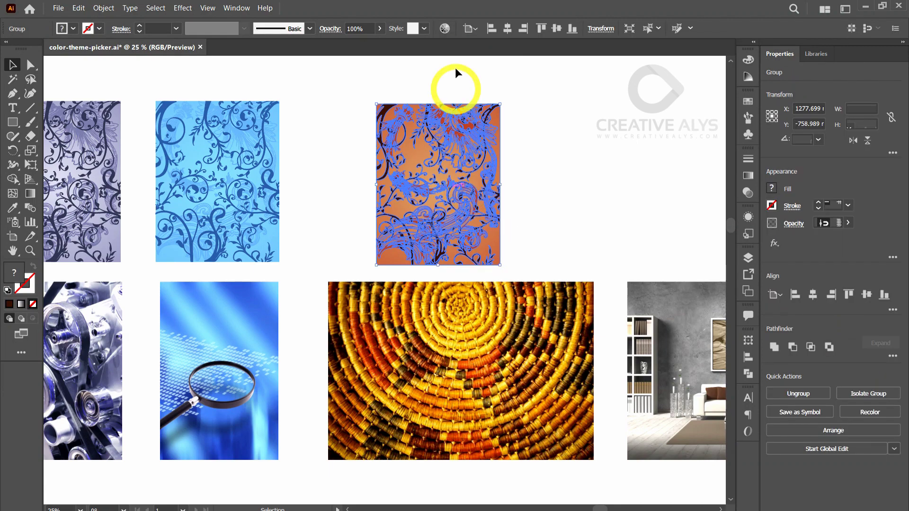
{"action": "left_click", "coordinate": [446, 35]}
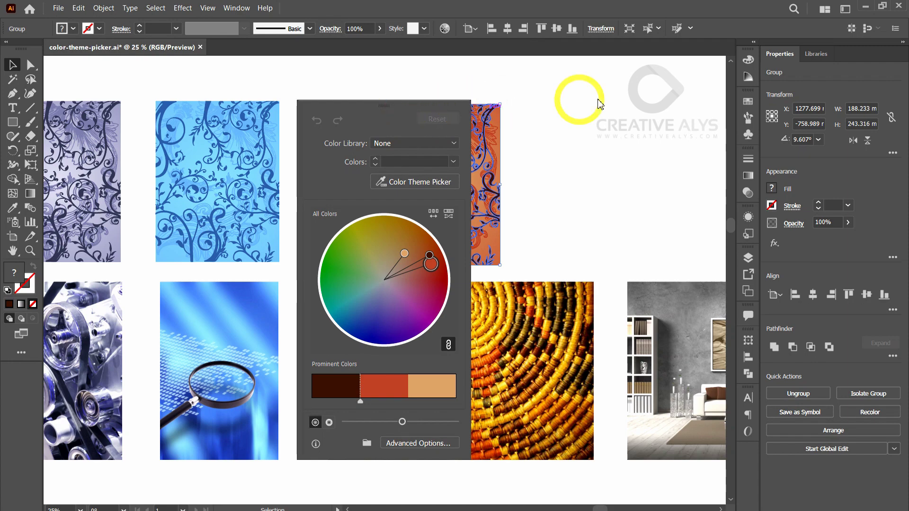
{"action": "left_click_drag", "start_coordinate": [391, 108], "coordinate": [655, 94]}
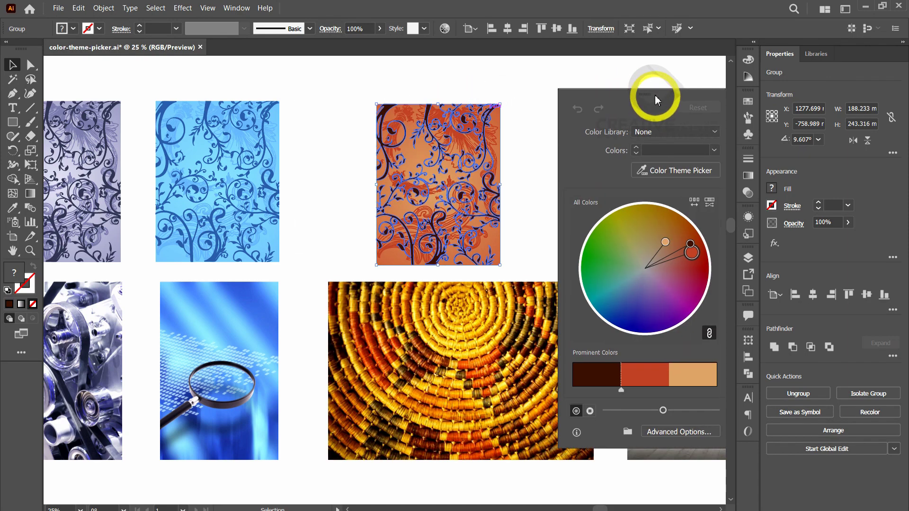
{"action": "left_click", "coordinate": [675, 170]}
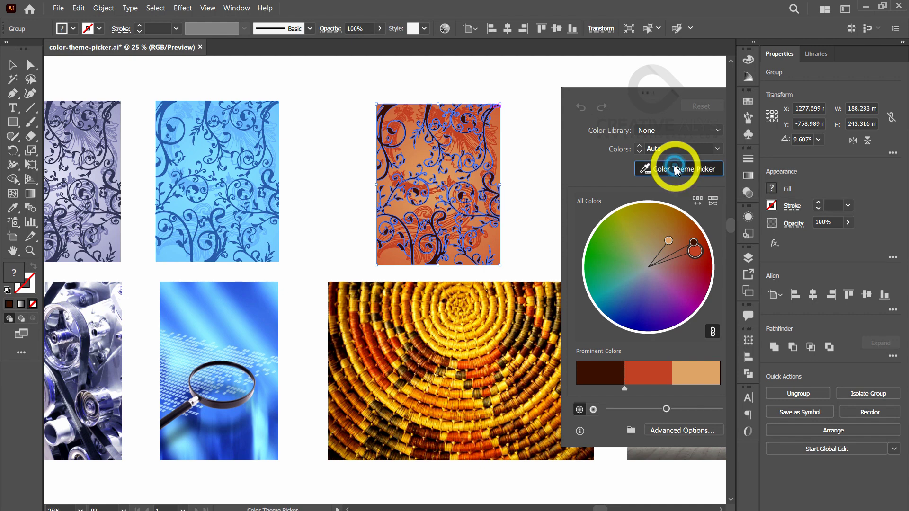
{"action": "left_click", "coordinate": [466, 327]}
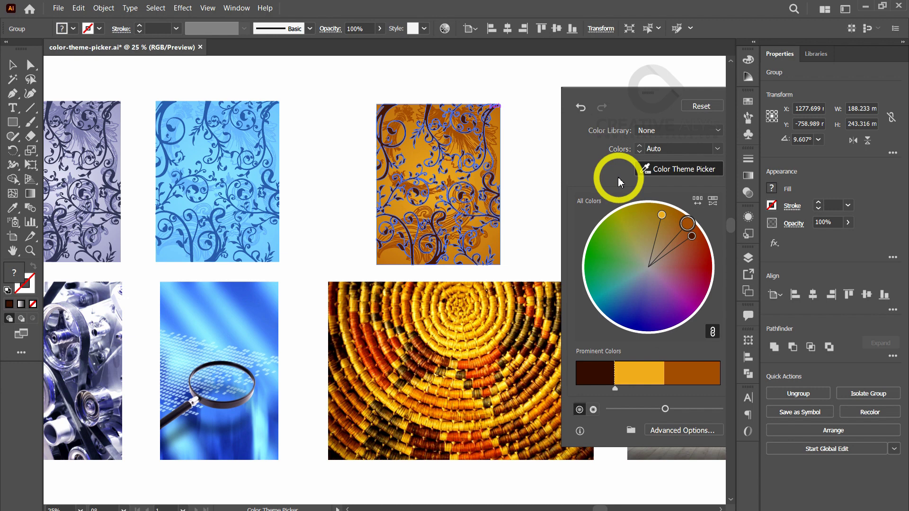
- Boost the gold theme's saturation, tweak one unlinked colour, then close Recolor and deselect
{"action": "left_click_drag", "start_coordinate": [666, 409], "coordinate": [690, 413]}
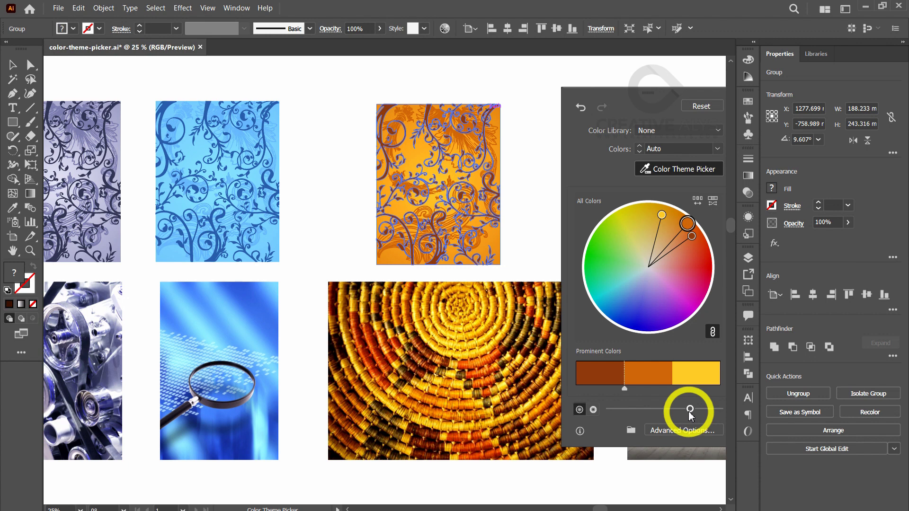
{"action": "left_click", "coordinate": [596, 411]}
{"action": "left_click", "coordinate": [712, 332]}
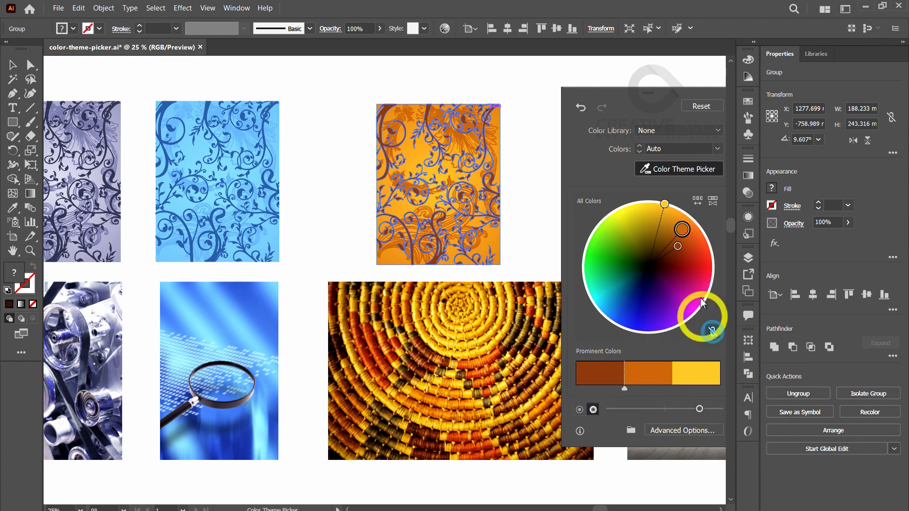
{"action": "left_click_drag", "start_coordinate": [677, 246], "coordinate": [668, 251]}
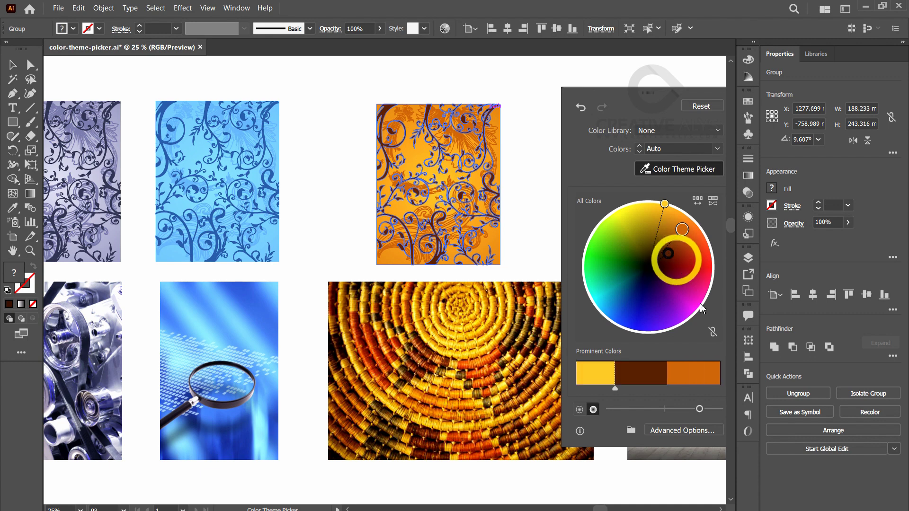
{"action": "left_click", "coordinate": [713, 332]}
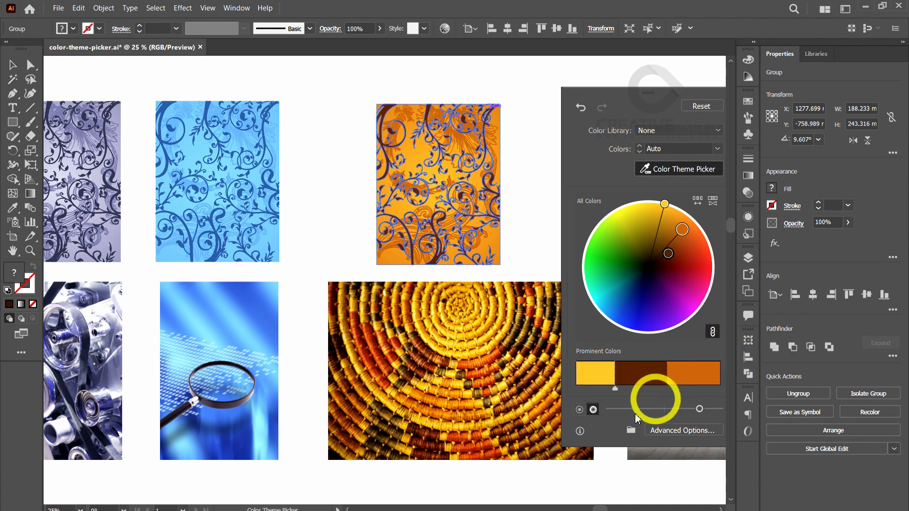
{"action": "left_click", "coordinate": [580, 409]}
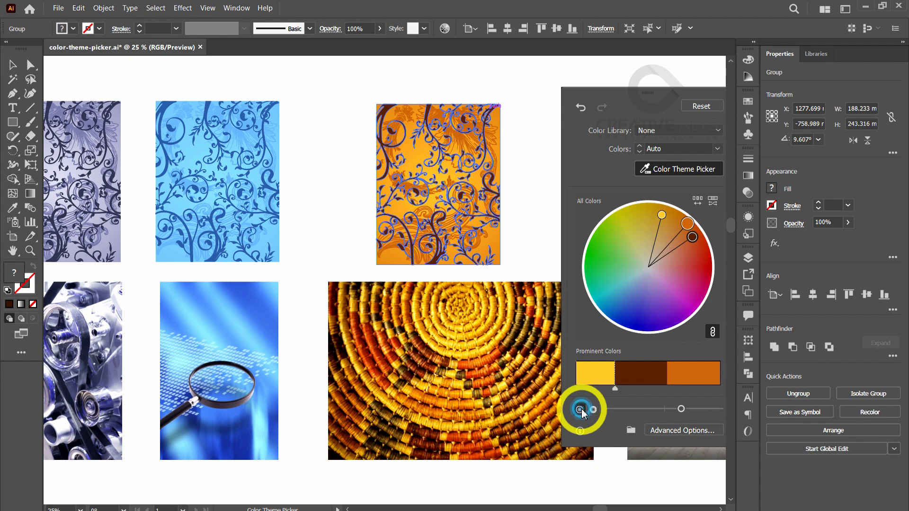
{"action": "left_click", "coordinate": [445, 28]}
{"action": "left_click", "coordinate": [558, 122]}
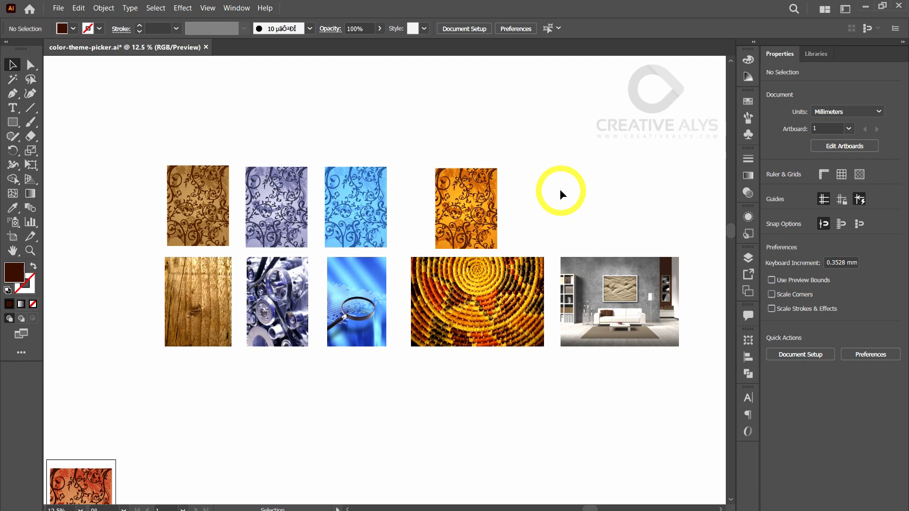
- Drop a fresh orange floral pattern copy above the living-room photo and zoom in on it
{"action": "left_click_drag", "start_coordinate": [92, 485], "coordinate": [617, 185]}
{"action": "left_click", "coordinate": [565, 264]}
{"action": "left_click", "coordinate": [508, 275]}
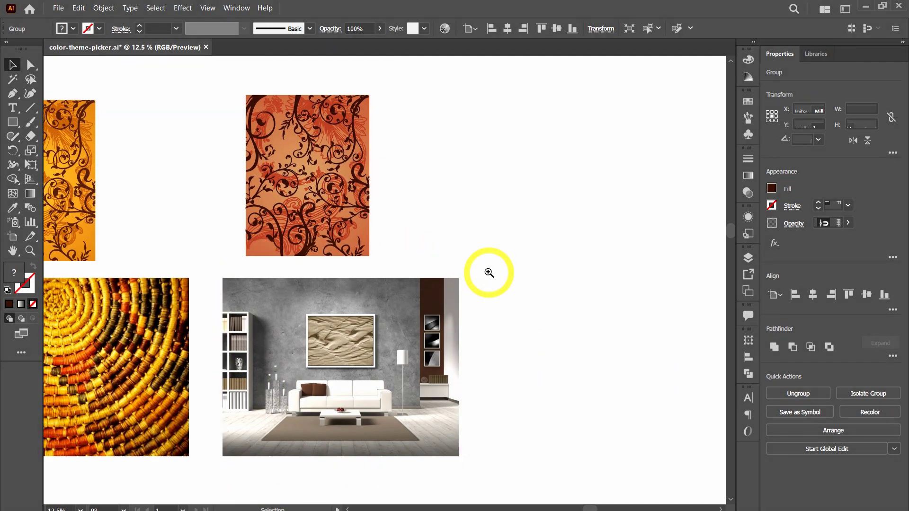
{"action": "left_click", "coordinate": [329, 270]}
{"action": "left_click_drag", "start_coordinate": [579, 252], "coordinate": [599, 274]}
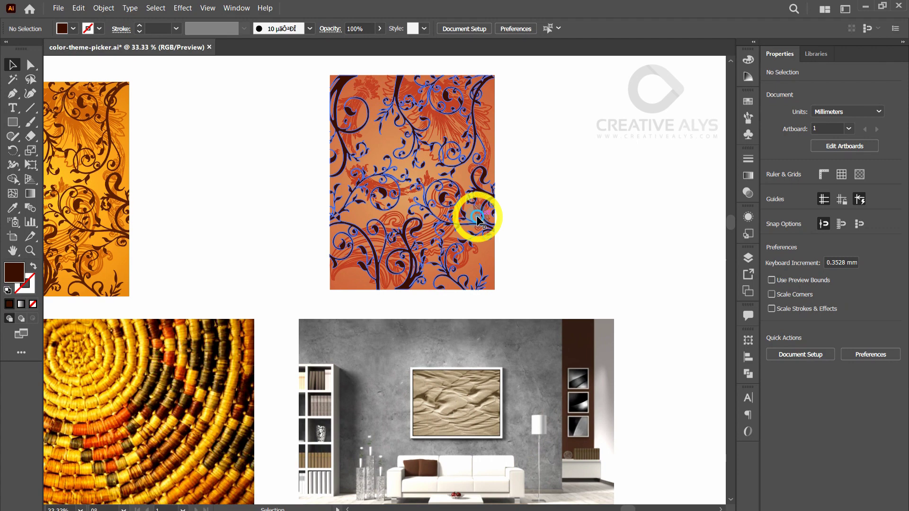
- Sample the living-room photo's colour theme onto the fifth pattern copy with Recolor Artwork
{"action": "left_click", "coordinate": [488, 219]}
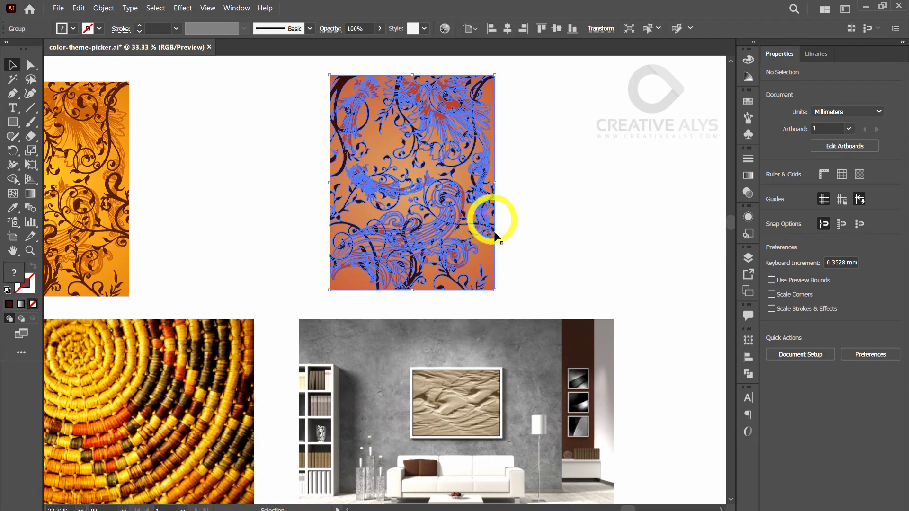
{"action": "left_click", "coordinate": [444, 29]}
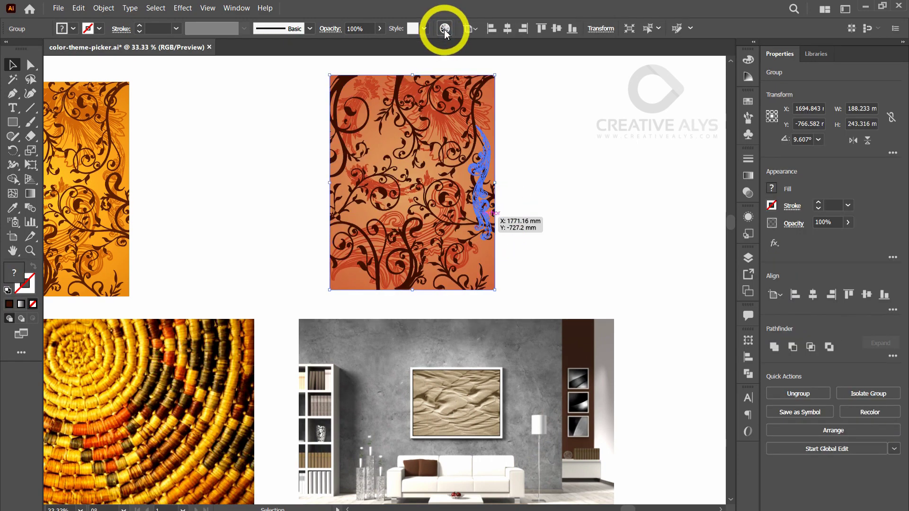
{"action": "left_click_drag", "start_coordinate": [382, 112], "coordinate": [638, 105]}
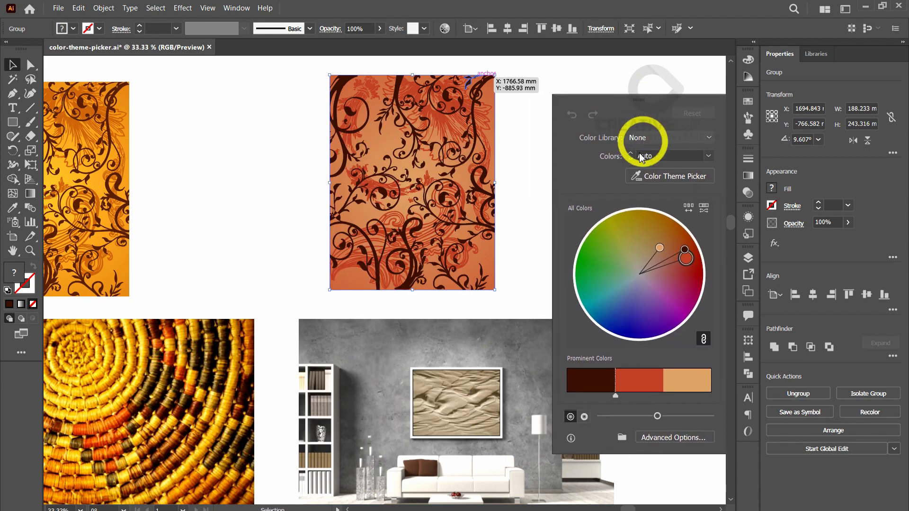
{"action": "left_click", "coordinate": [664, 177]}
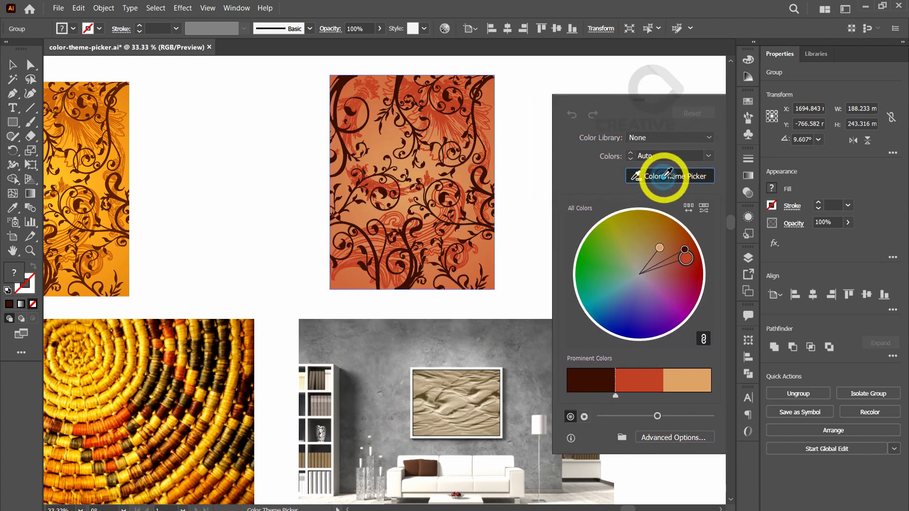
{"action": "left_click", "coordinate": [466, 349]}
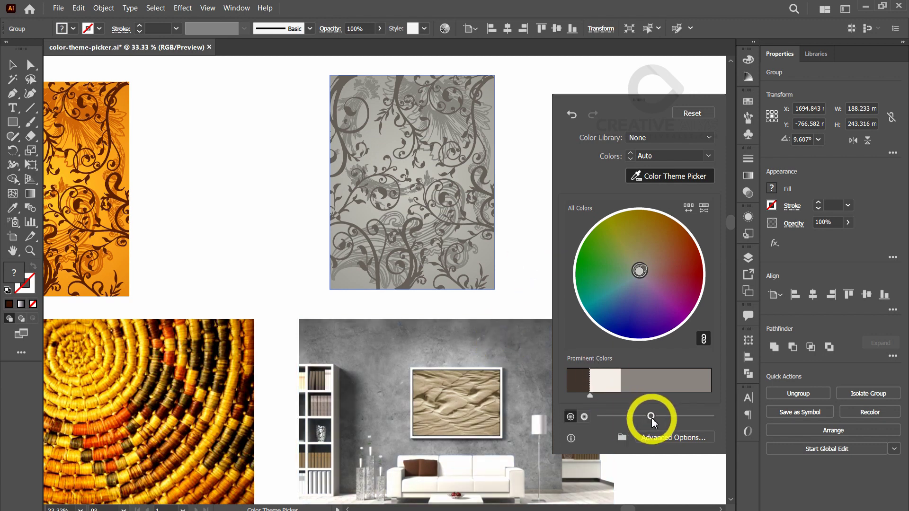
- Lighten the sampled greys and shift the swirl colour to a grey-brown on the unlinked wheel
{"action": "left_click_drag", "start_coordinate": [651, 416], "coordinate": [675, 417]}
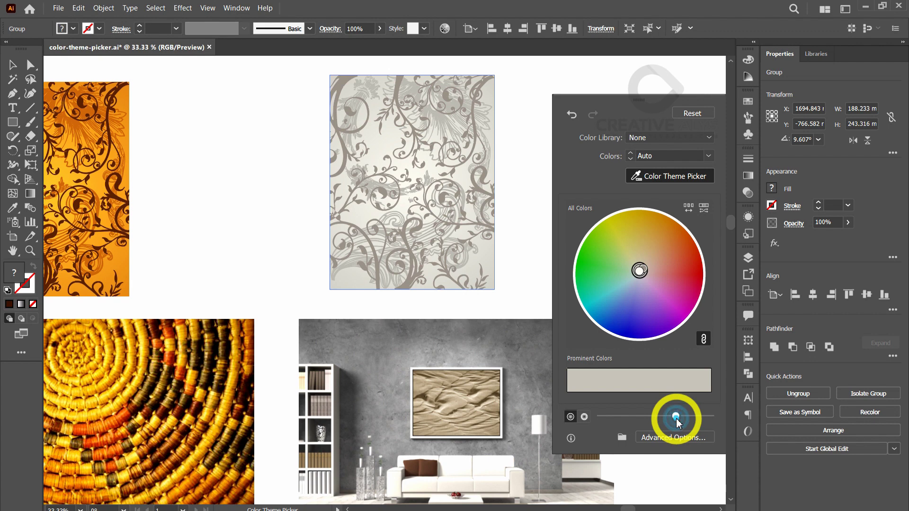
{"action": "left_click", "coordinate": [584, 416]}
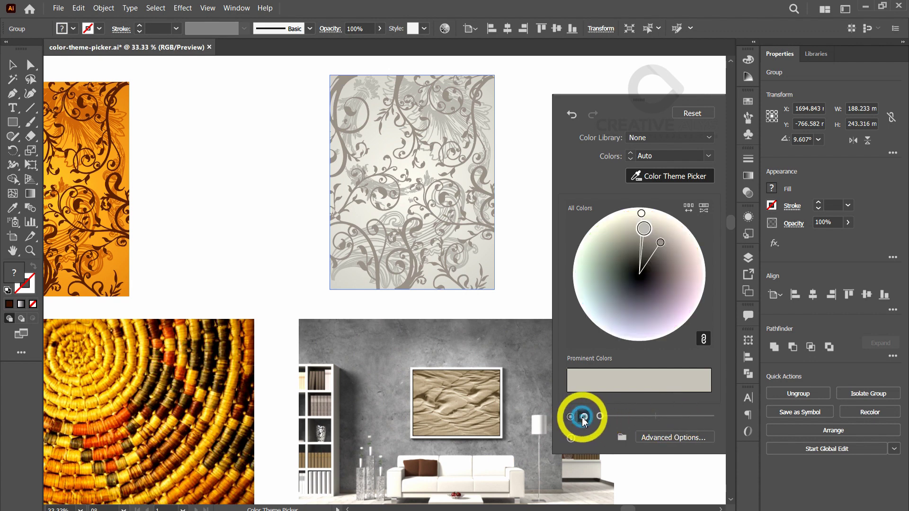
{"action": "left_click", "coordinate": [704, 339]}
{"action": "left_click", "coordinate": [657, 254]}
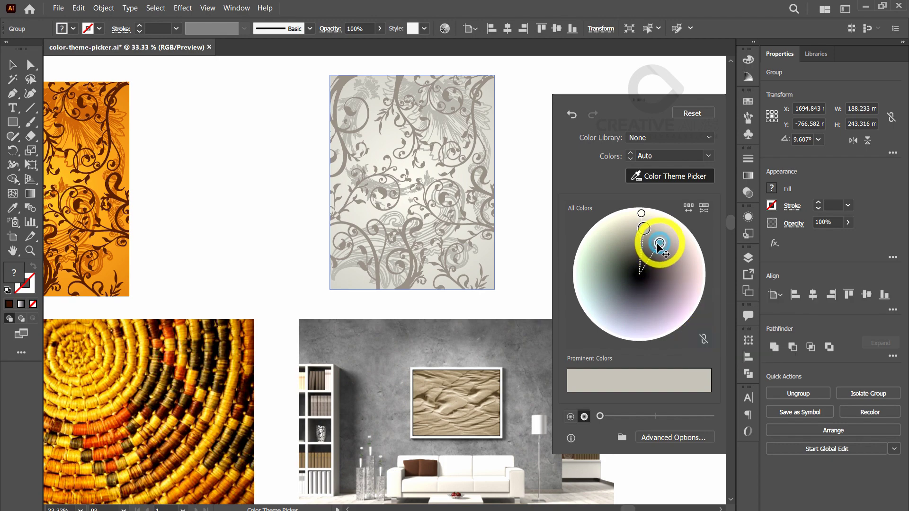
{"action": "left_click_drag", "start_coordinate": [661, 246], "coordinate": [654, 254]}
{"action": "left_click_drag", "start_coordinate": [657, 251], "coordinate": [659, 253]}
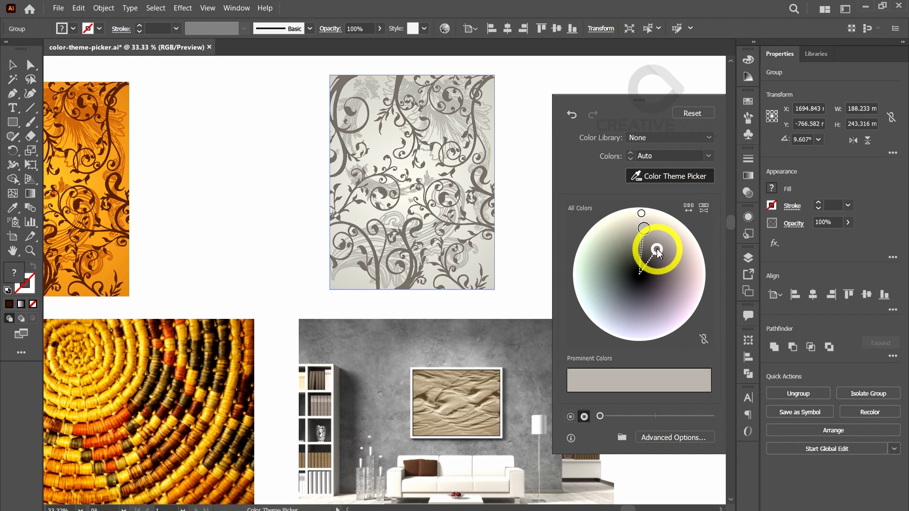
{"action": "left_click", "coordinate": [571, 416]}
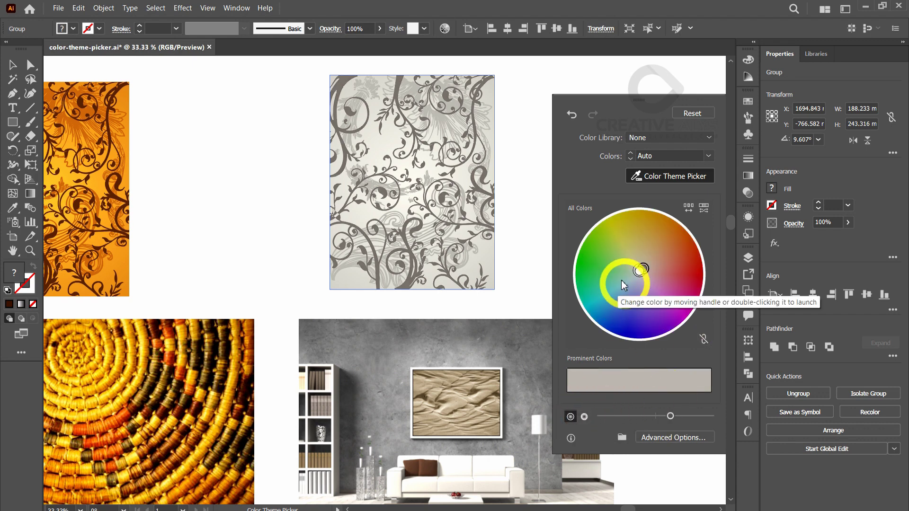
- Close Recolor Artwork keeping the grey colours, deselect, and zoom out to see all images
{"action": "left_click", "coordinate": [445, 32]}
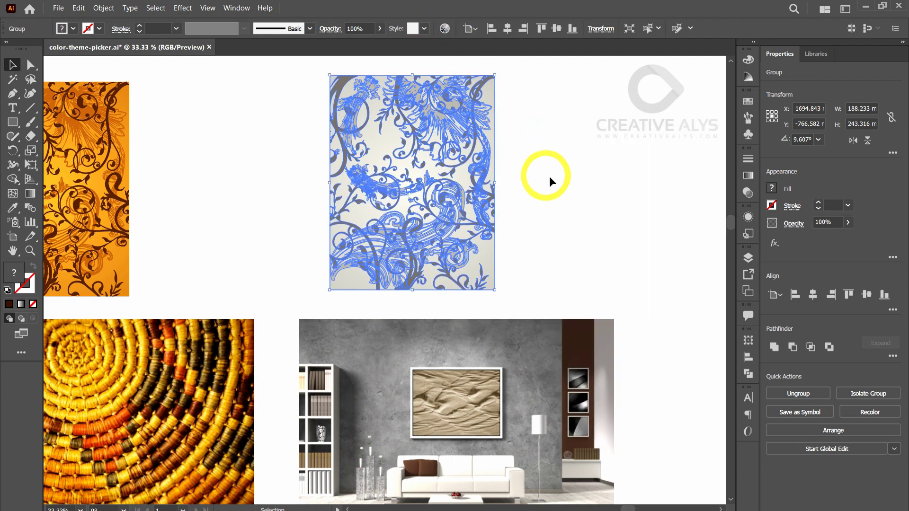
{"action": "left_click", "coordinate": [583, 188]}
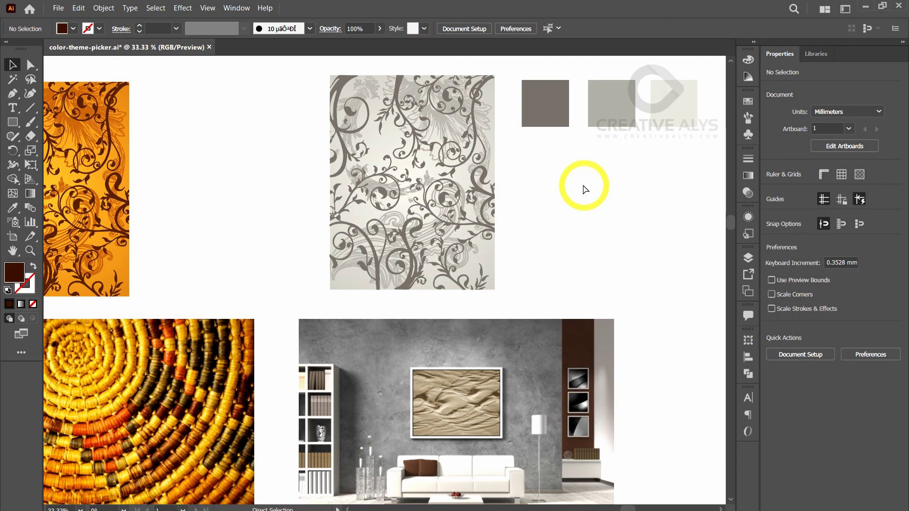
{"action": "key", "text": "ctrl+minus"}
{"action": "key", "text": "ctrl+minus"}
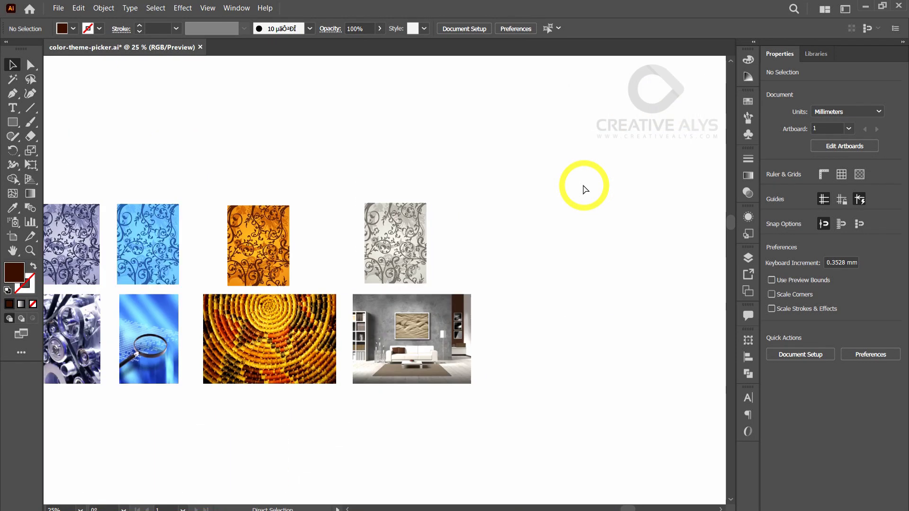
{"action": "key", "text": "ctrl+minus"}
{"action": "scroll", "coordinate": [355, 325], "scroll_direction": "down", "scroll_amount": 2}
{"action": "scroll", "coordinate": [355, 325], "scroll_direction": "left", "scroll_amount": 5}
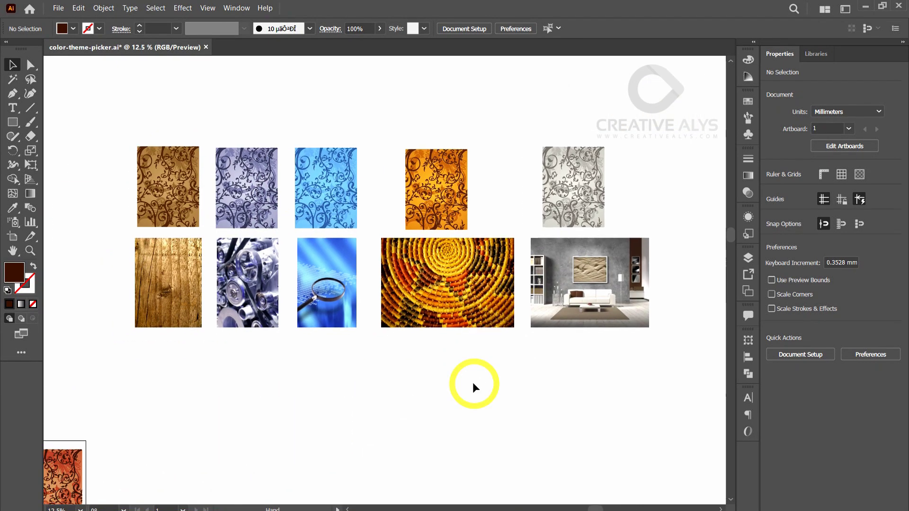
- Place another floral pattern copy above the rows of images
{"action": "key", "text": "Tab"}
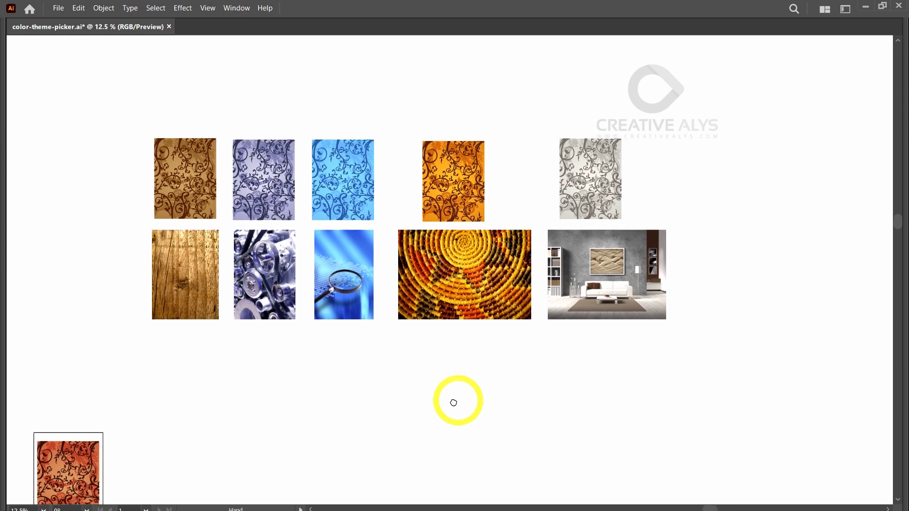
{"action": "left_click_drag", "start_coordinate": [439, 406], "coordinate": [449, 403]}
{"action": "left_click_drag", "start_coordinate": [61, 476], "coordinate": [137, 412]}
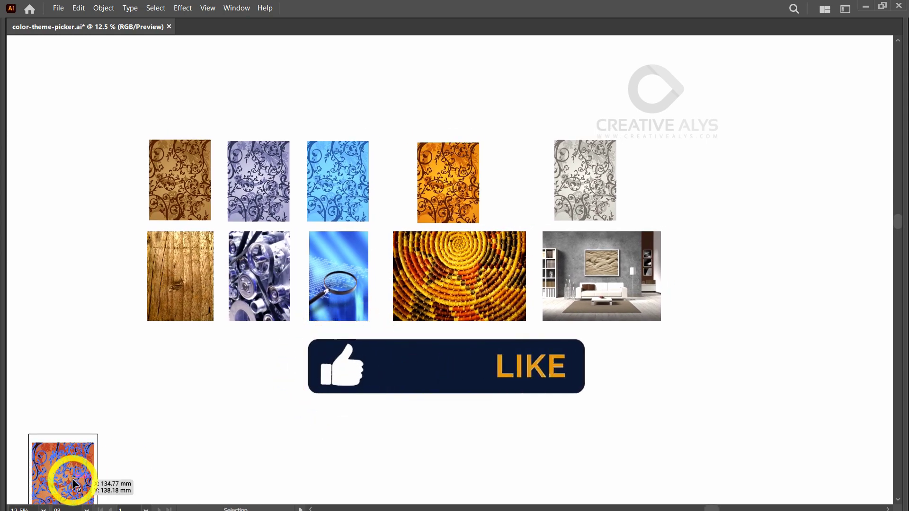
{"action": "left_click_drag", "start_coordinate": [358, 192], "coordinate": [405, 75]}
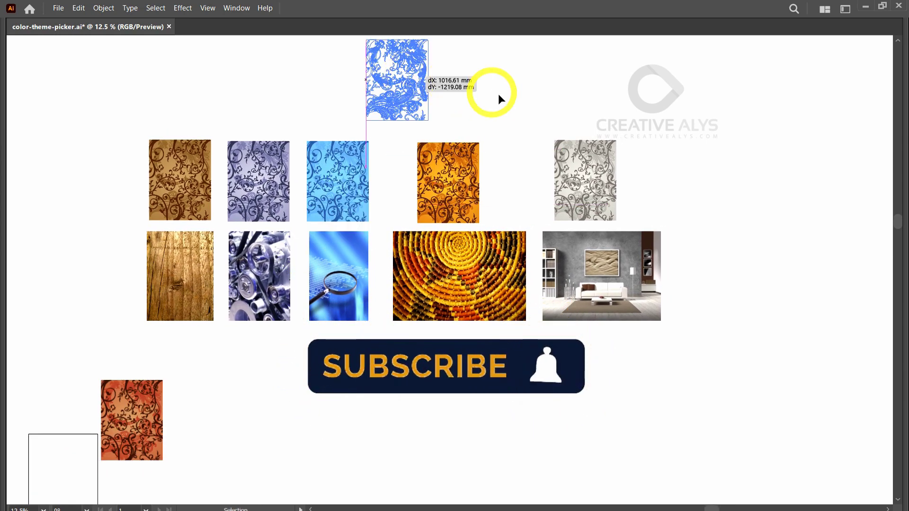
{"action": "key", "text": "ctrl+="}
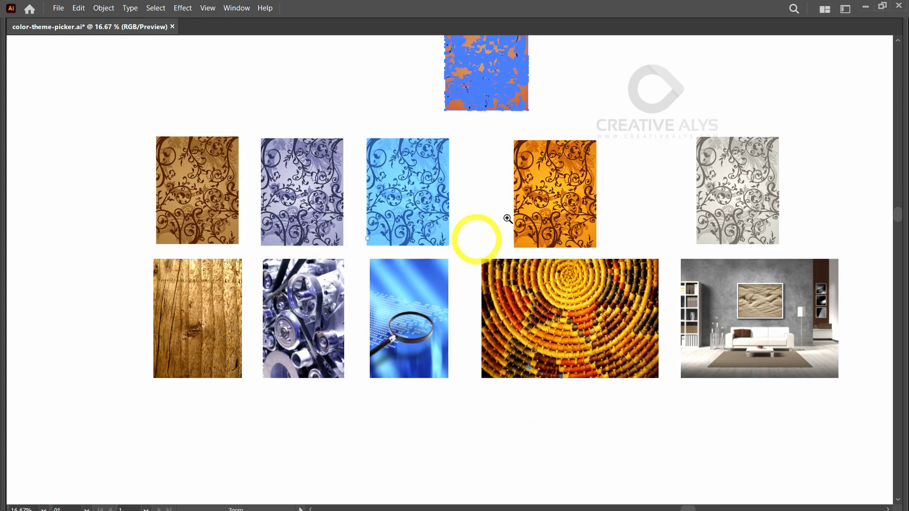
- Move the orange and grey patterns in beside the blue one and select all five in the row
{"action": "mouse_move", "coordinate": [468, 233]}
{"action": "left_mouse_down"}
{"action": "mouse_move", "coordinate": [441, 308]}
{"action": "mouse_move", "coordinate": [463, 294]}
{"action": "left_mouse_up"}
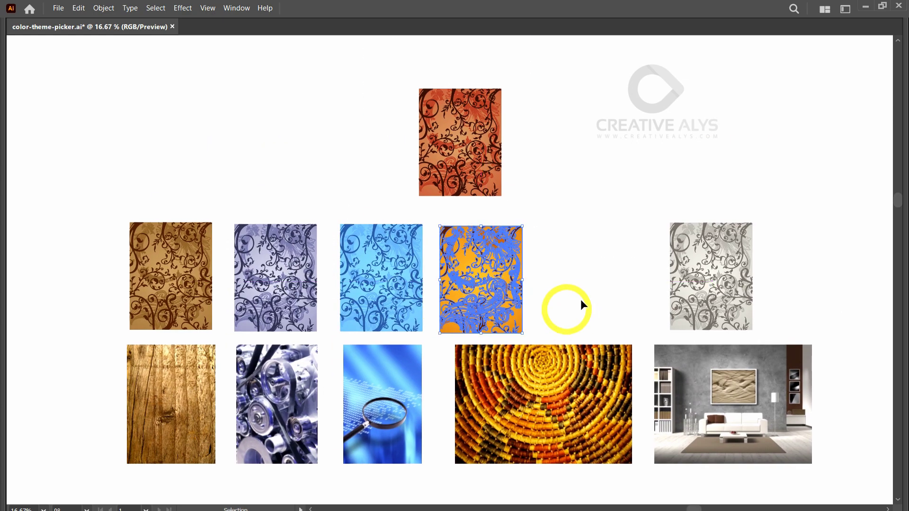
{"action": "left_click", "coordinate": [621, 307]}
{"action": "scroll", "coordinate": [611, 289], "scroll_direction": "down", "scroll_amount": 1}
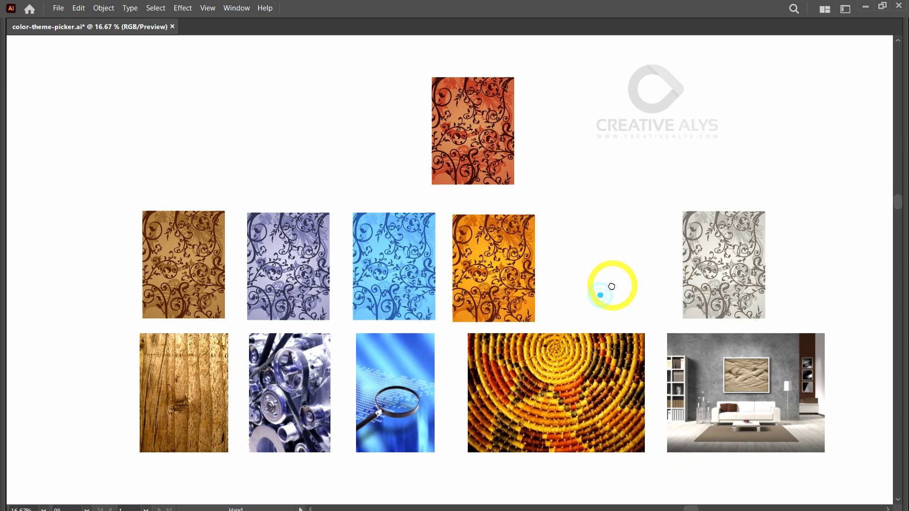
{"action": "left_click_drag", "start_coordinate": [736, 274], "coordinate": [690, 270]}
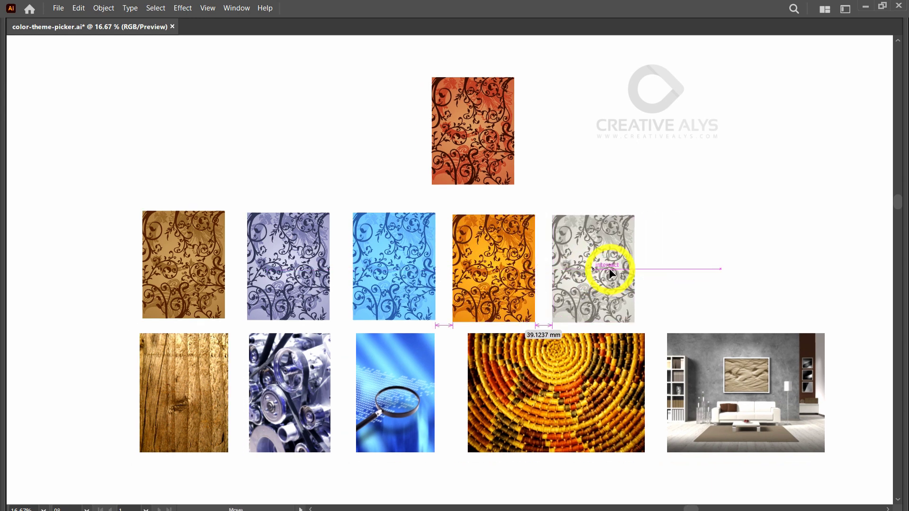
{"action": "left_click_drag", "start_coordinate": [708, 274], "coordinate": [193, 258]}
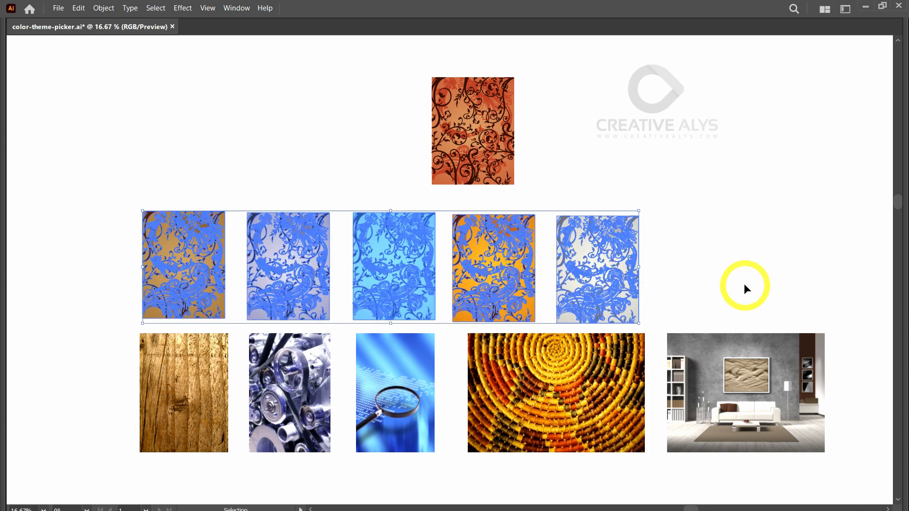
{"action": "key", "text": "Tab"}
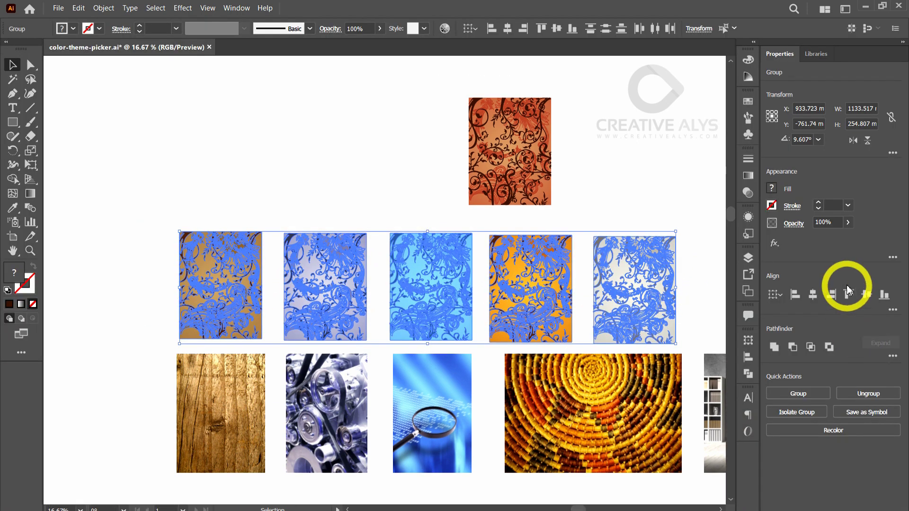
- Align the five recoloured copies along their top edges
{"action": "left_click", "coordinate": [849, 294]}
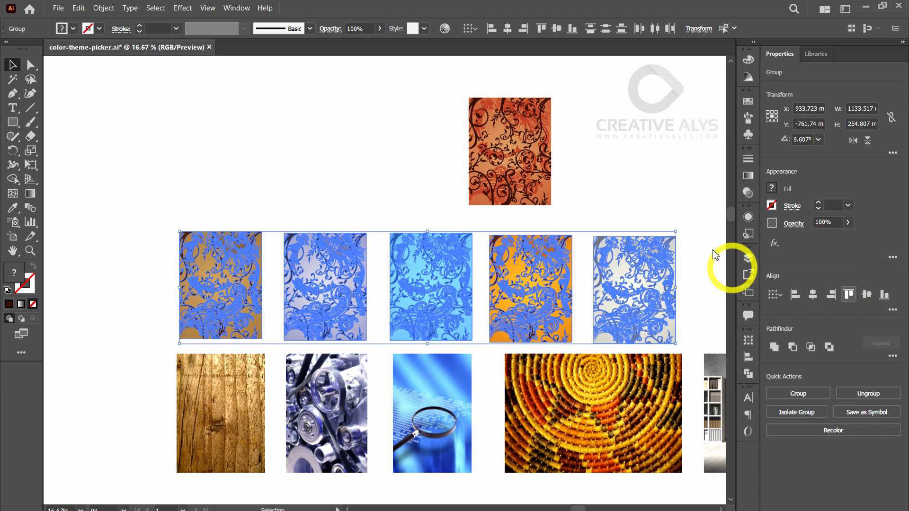
{"action": "left_click", "coordinate": [697, 204]}
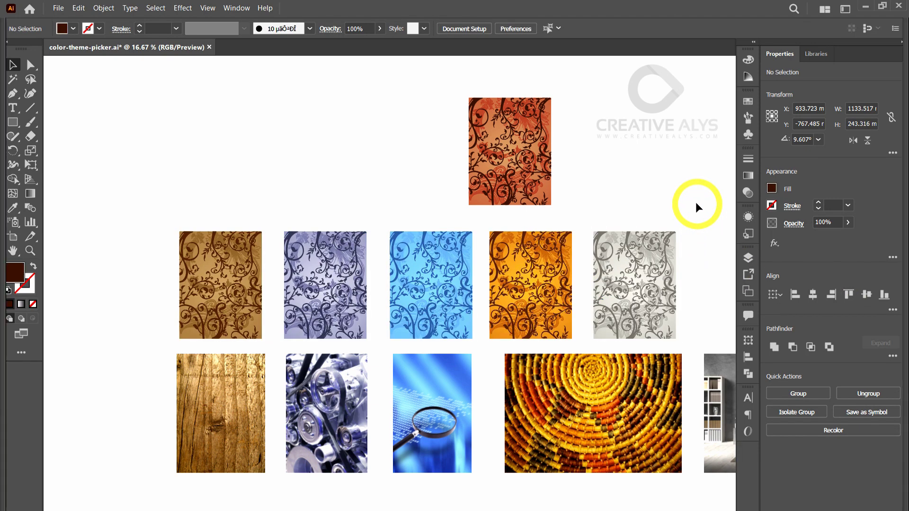
{"action": "key", "text": "Tab"}
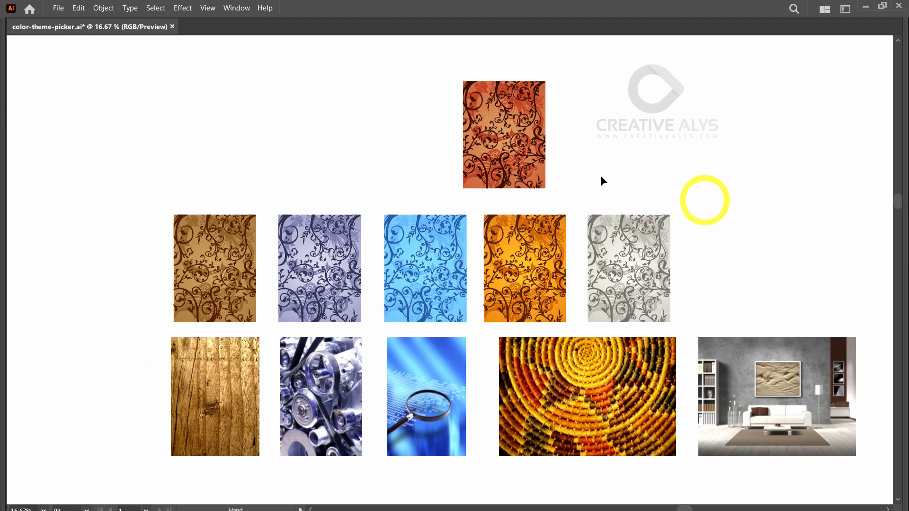
- Centre the original pattern horizontally above the blue copy
{"action": "left_click", "coordinate": [502, 165]}
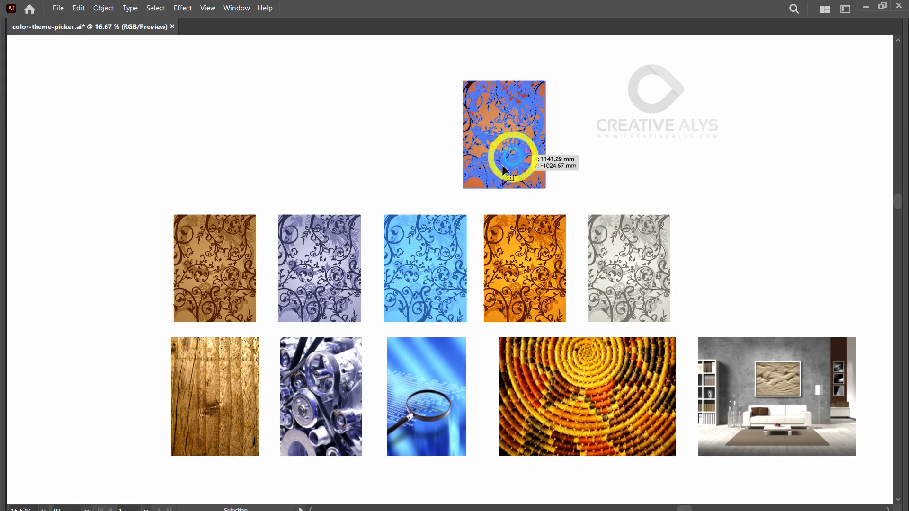
{"action": "left_click", "coordinate": [420, 261], "text": "shift"}
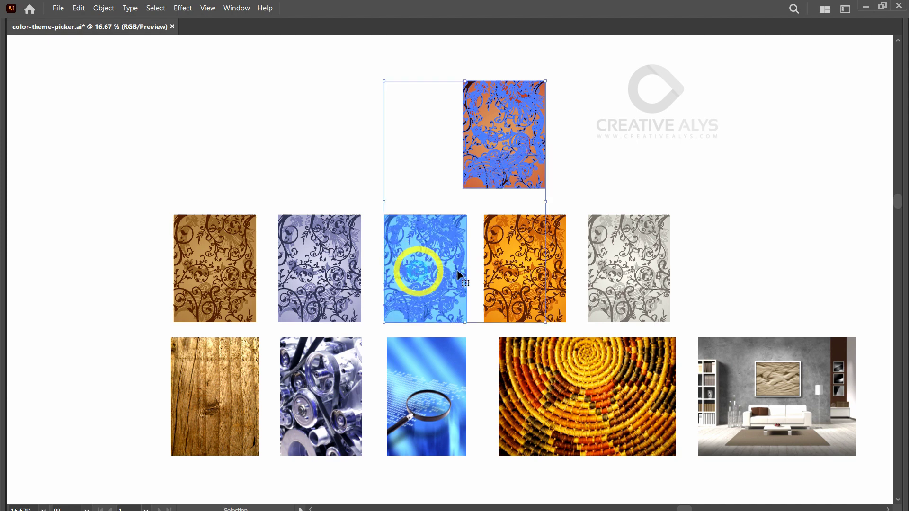
{"action": "key", "text": "Tab"}
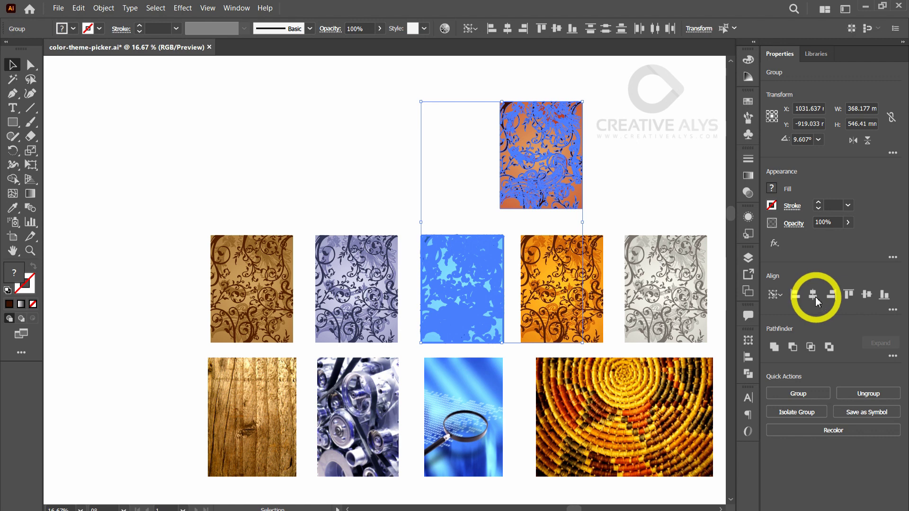
{"action": "left_click", "coordinate": [816, 298]}
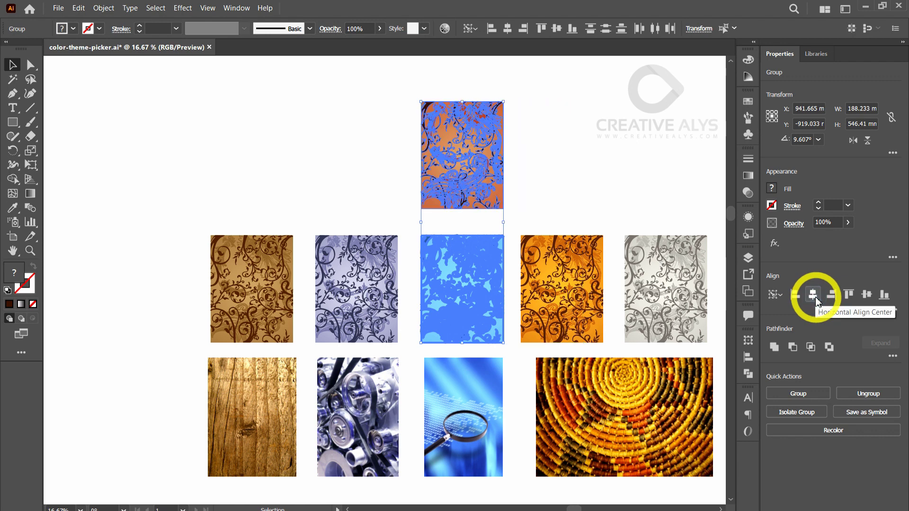
{"action": "left_click", "coordinate": [669, 189]}
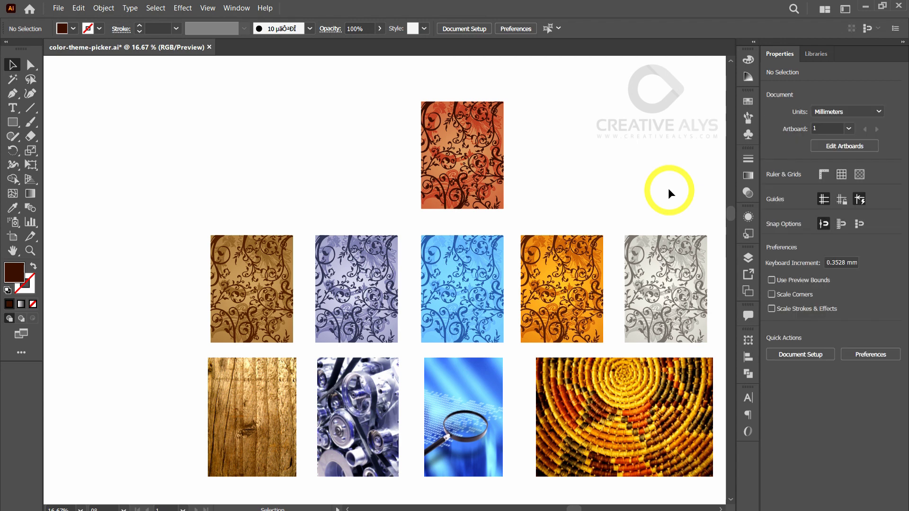
{"action": "left_click_drag", "start_coordinate": [669, 188], "coordinate": [586, 163]}
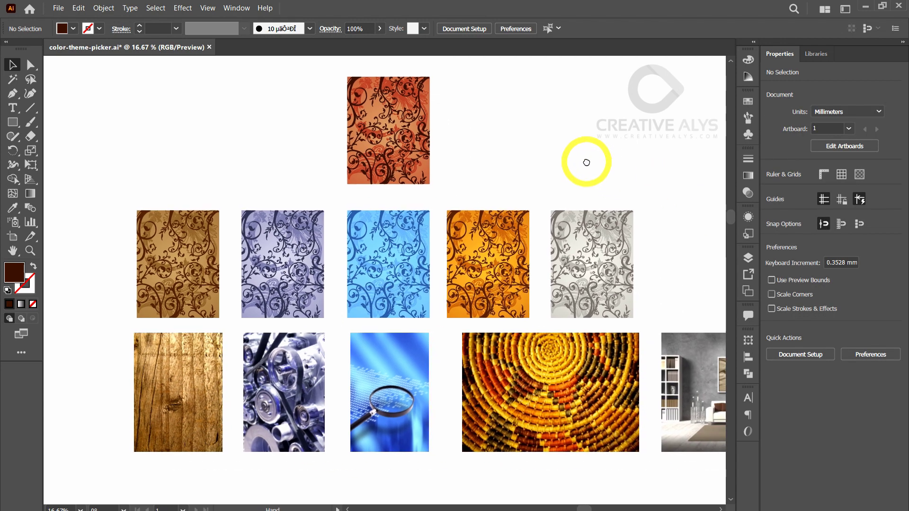
- Move the original pattern and the brown copy up to start the top row
{"action": "key", "text": "Tab"}
{"action": "key", "text": "z"}
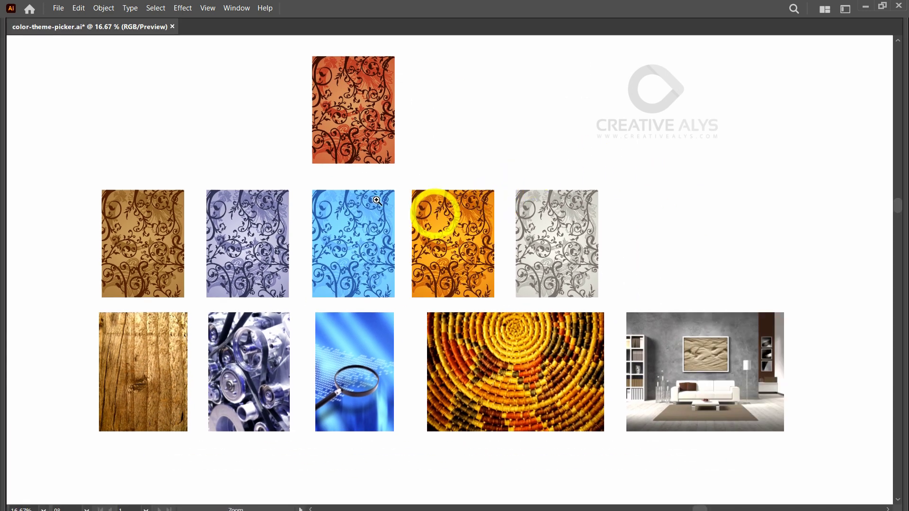
{"action": "left_click", "coordinate": [376, 201]}
{"action": "mouse_move", "coordinate": [572, 242]}
{"action": "left_mouse_down"}
{"action": "mouse_move", "coordinate": [611, 242]}
{"action": "mouse_move", "coordinate": [640, 184]}
{"action": "mouse_move", "coordinate": [657, 176]}
{"action": "left_mouse_up"}
{"action": "key", "text": "ctrl+equal"}
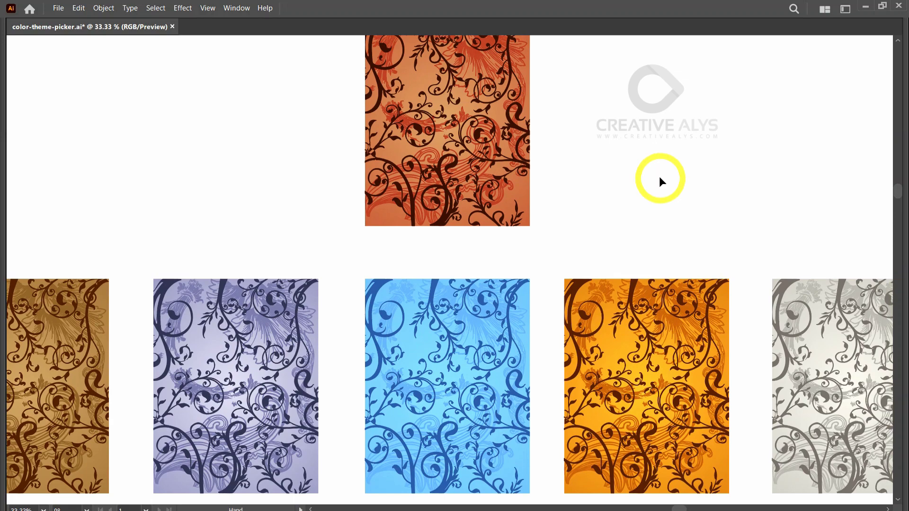
{"action": "key", "text": "ctrl+minus"}
{"action": "key", "text": "ctrl+minus"}
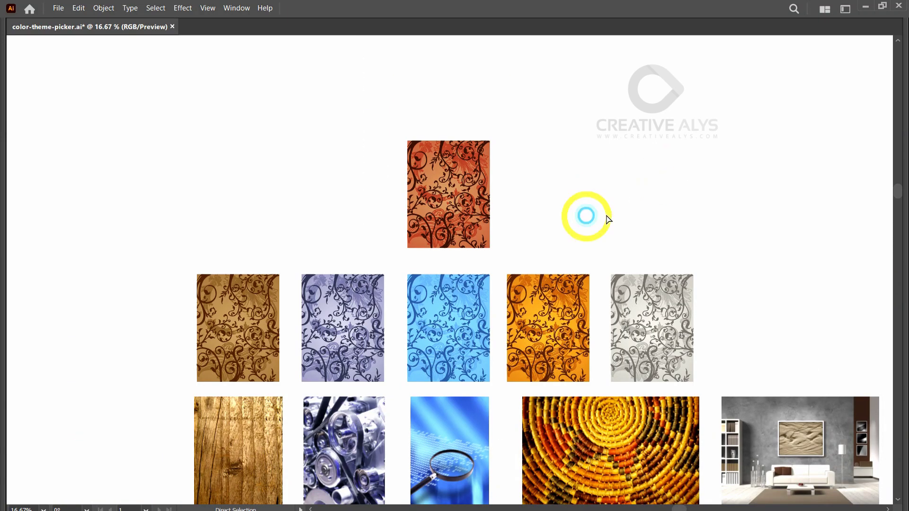
{"action": "left_click_drag", "start_coordinate": [607, 217], "coordinate": [645, 224]}
{"action": "left_click_drag", "start_coordinate": [528, 217], "coordinate": [451, 134]}
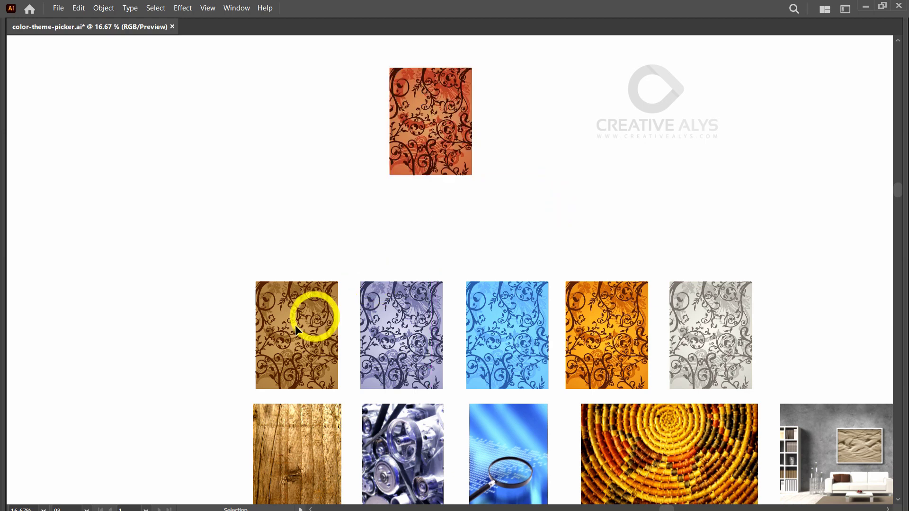
{"action": "left_click_drag", "start_coordinate": [302, 332], "coordinate": [550, 124]}
- Add the purple copy to the top row and place the remaining three copies as the second row
{"action": "mouse_move", "coordinate": [414, 331]}
{"action": "left_mouse_down"}
{"action": "mouse_move", "coordinate": [678, 123]}
{"action": "mouse_move", "coordinate": [664, 136]}
{"action": "left_mouse_up"}
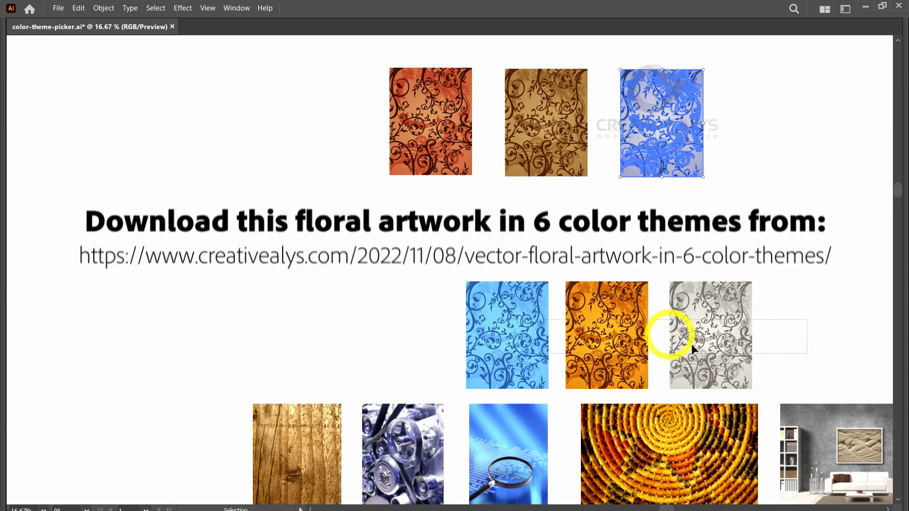
{"action": "left_click_drag", "start_coordinate": [691, 345], "coordinate": [631, 256]}
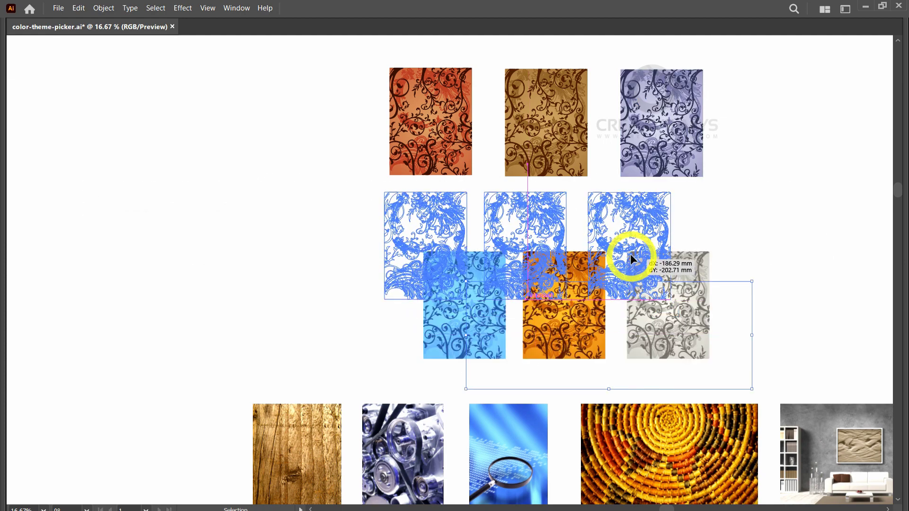
{"action": "left_click_drag", "start_coordinate": [631, 256], "coordinate": [634, 256]}
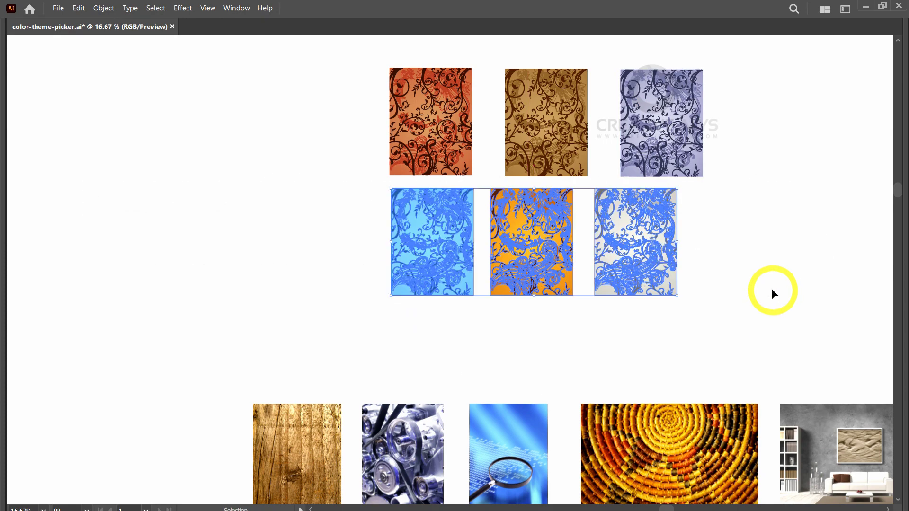
{"action": "left_click", "coordinate": [772, 291]}
- Right-align the grey copy with the purple copy above it using Horizontal Align Right
{"action": "left_click", "coordinate": [590, 213]}
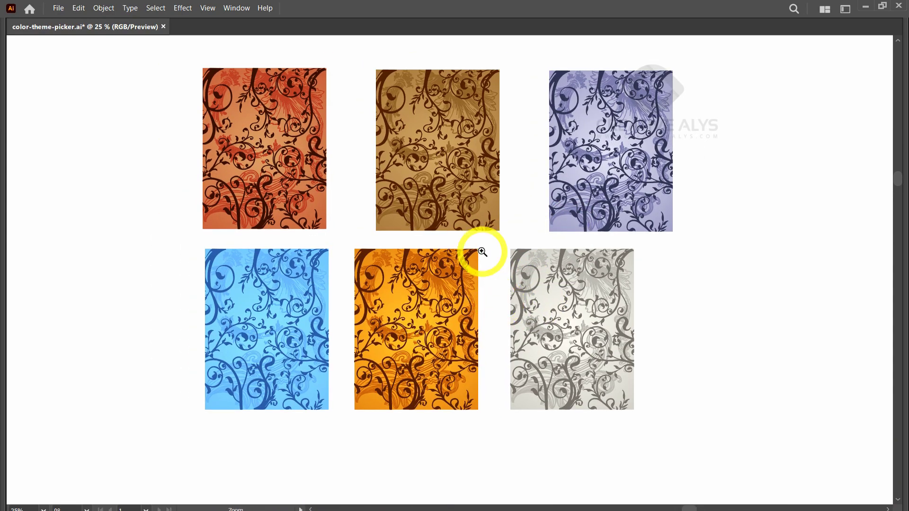
{"action": "left_click", "coordinate": [474, 249]}
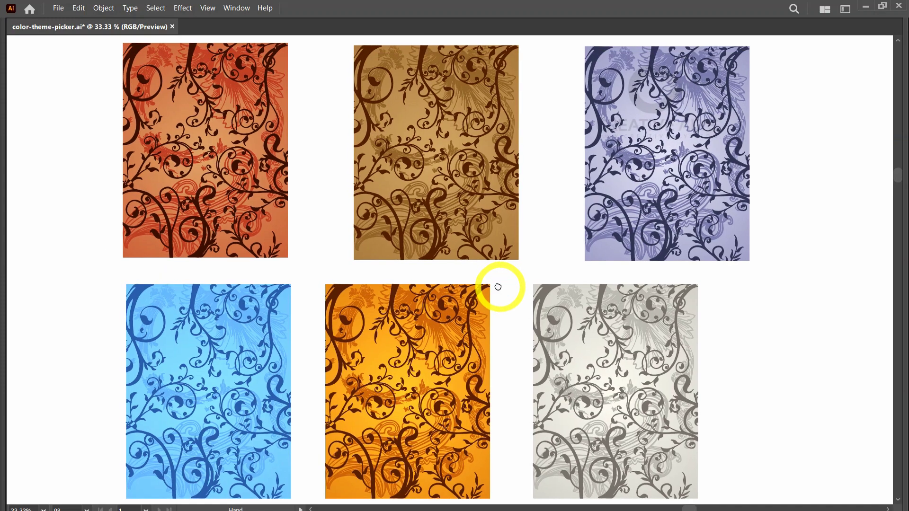
{"action": "key", "text": "v"}
{"action": "left_click", "coordinate": [592, 343]}
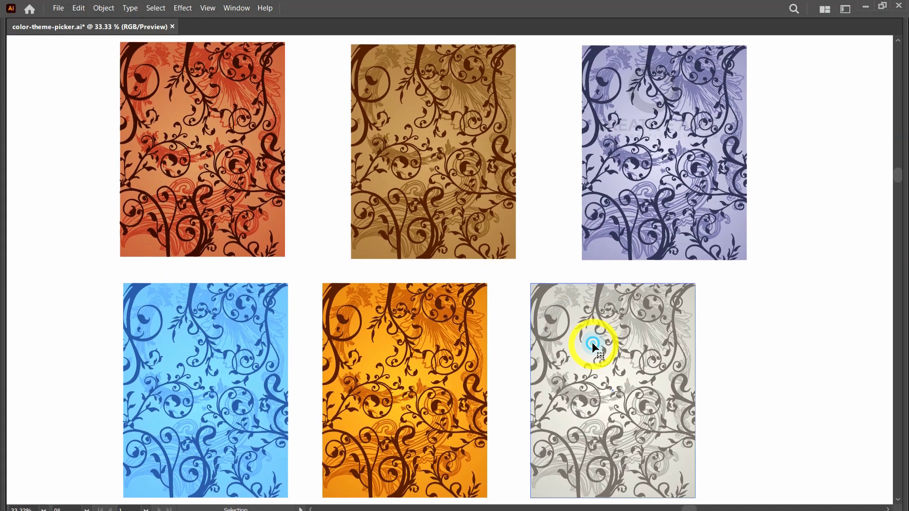
{"action": "left_click", "coordinate": [636, 232], "text": "shift"}
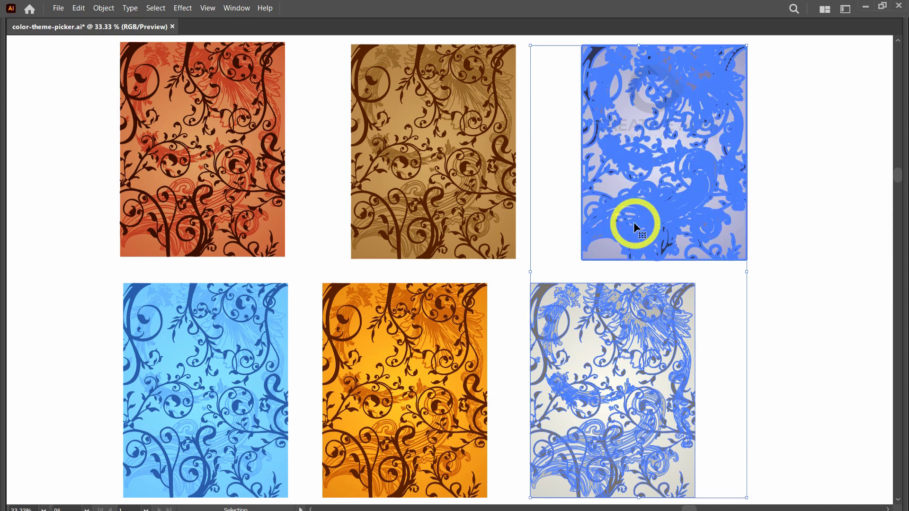
{"action": "key", "text": "Tab"}
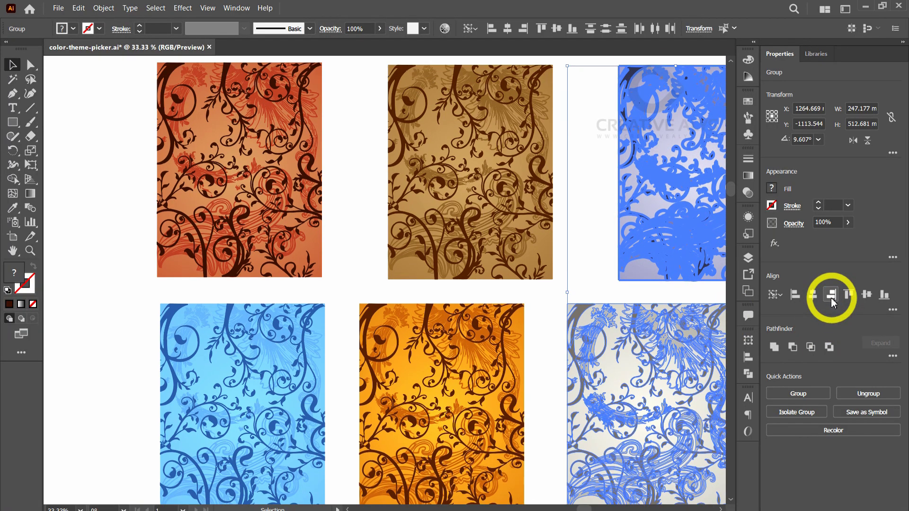
{"action": "left_click", "coordinate": [832, 299]}
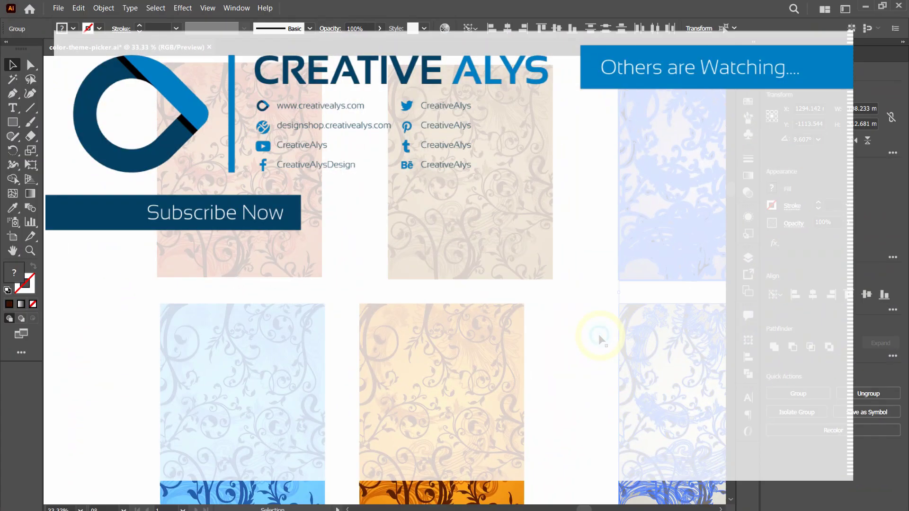
- Right-align the orange copy under the brown copy, then zoom out to view the whole grid
{"action": "left_click", "coordinate": [570, 334]}
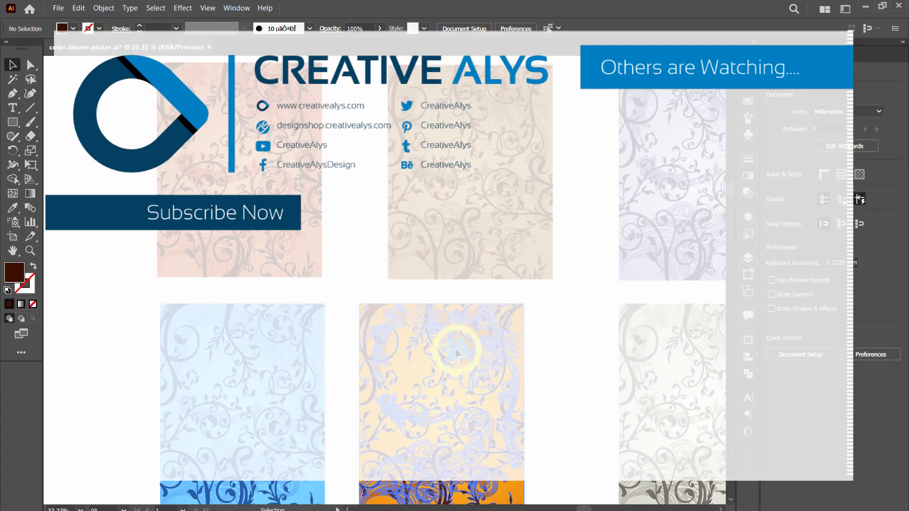
{"action": "left_click", "coordinate": [488, 259]}
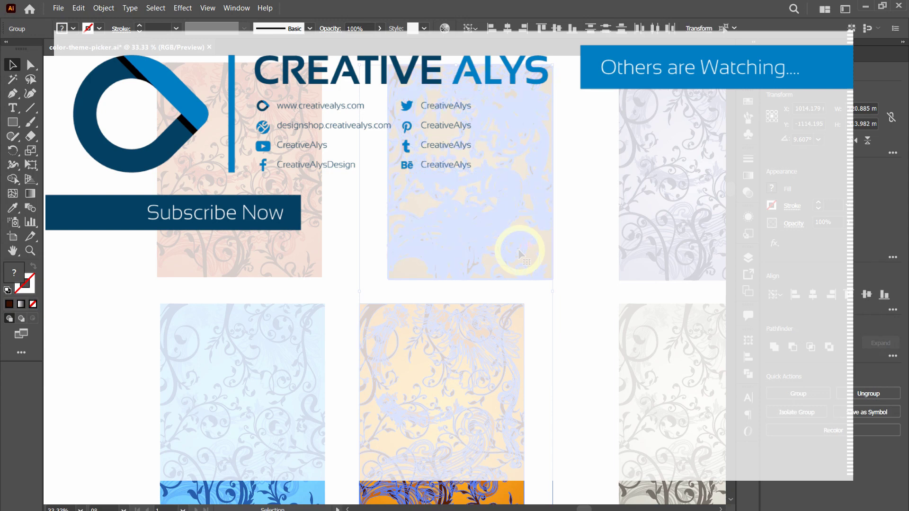
{"action": "left_click", "coordinate": [831, 295]}
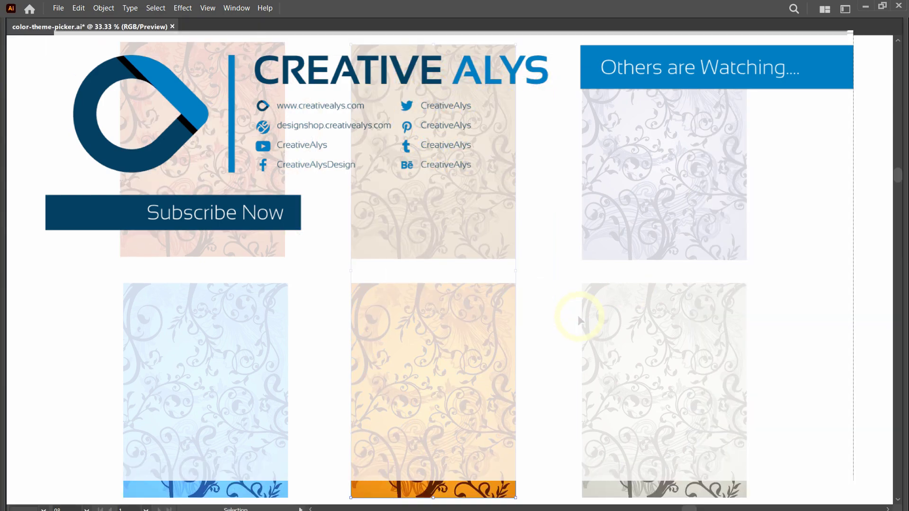
{"action": "key", "text": "ctrl+minus"}
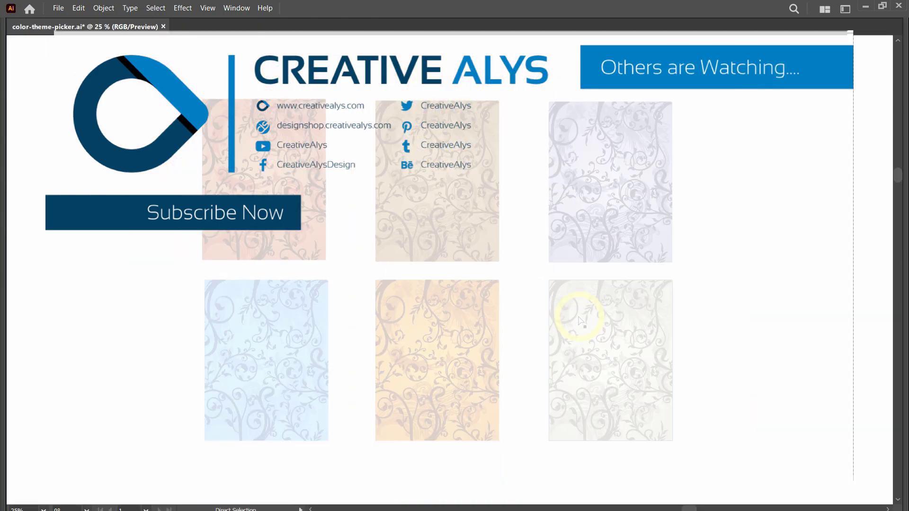
{"action": "left_click_drag", "start_coordinate": [575, 315], "coordinate": [580, 297]}
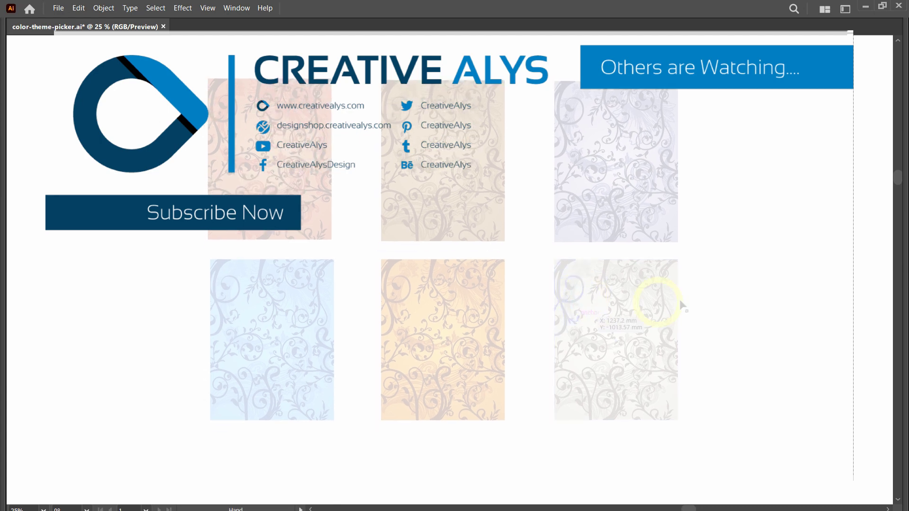